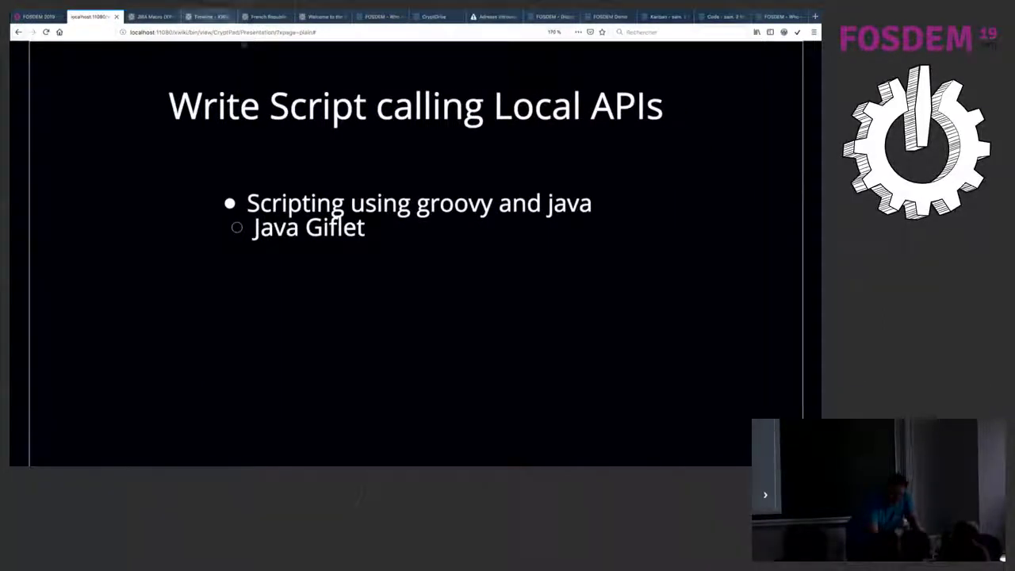
Step: Look through the JIRA Macro, Timeline and French Republic tabs, then open Java > AsciiArt
{"action": "left_click", "coordinate": [151, 16]}
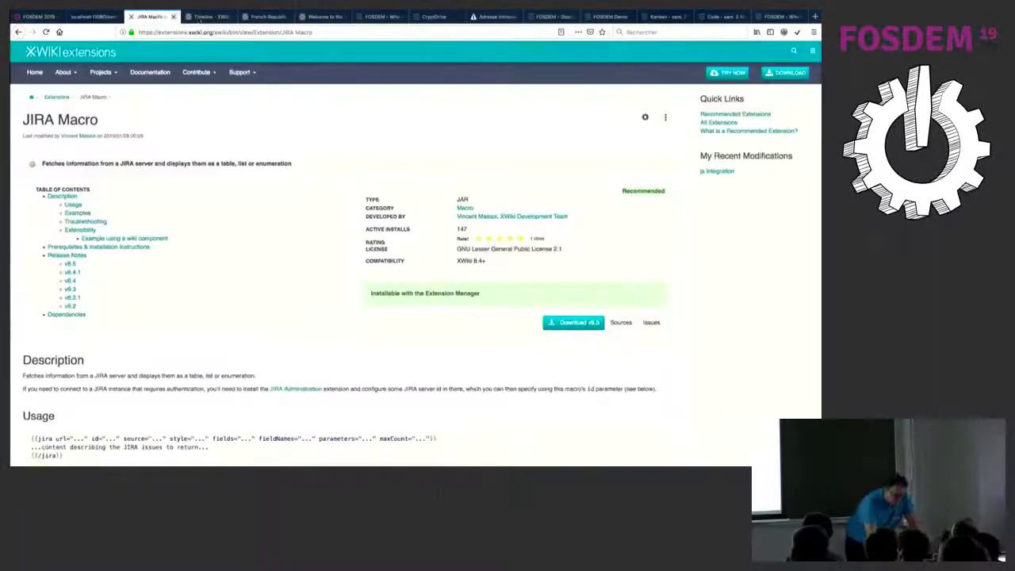
{"action": "left_click", "coordinate": [209, 15]}
{"action": "left_click", "coordinate": [265, 17]}
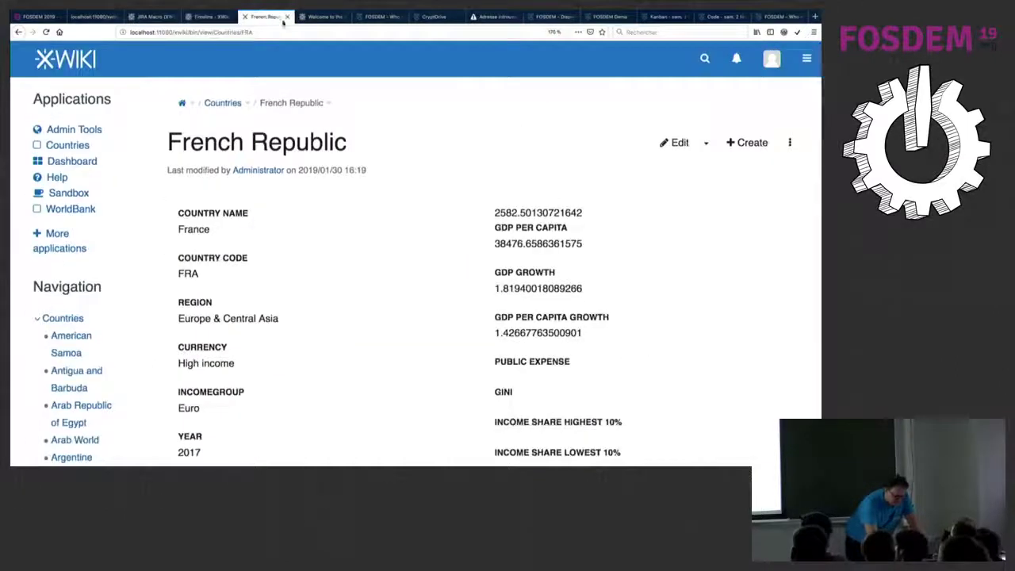
{"action": "left_click", "coordinate": [208, 16]}
{"action": "scroll", "coordinate": [83, 308], "scroll_direction": "down", "scroll_amount": 3}
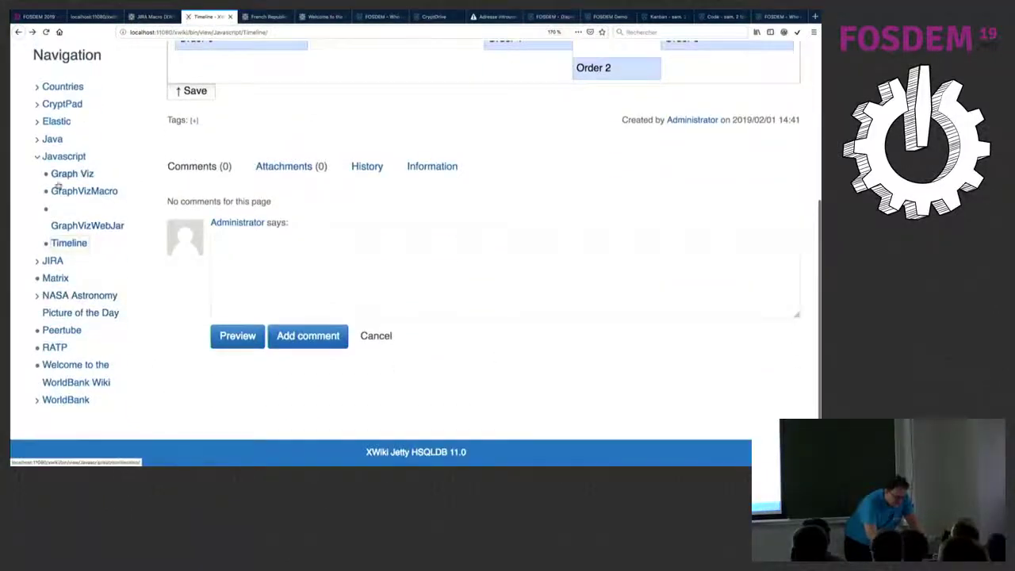
{"action": "left_click", "coordinate": [52, 138]}
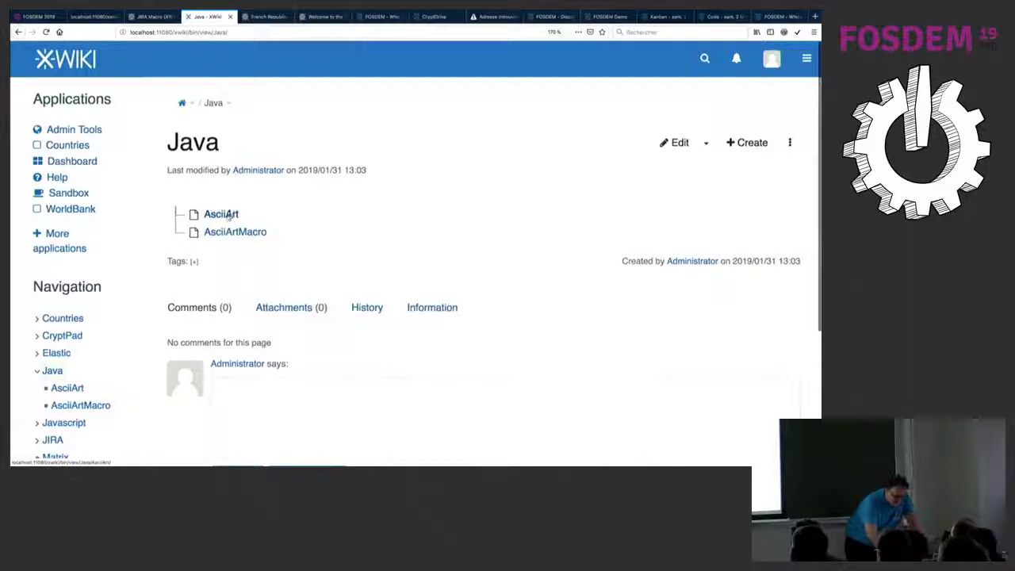
{"action": "left_click", "coordinate": [226, 215]}
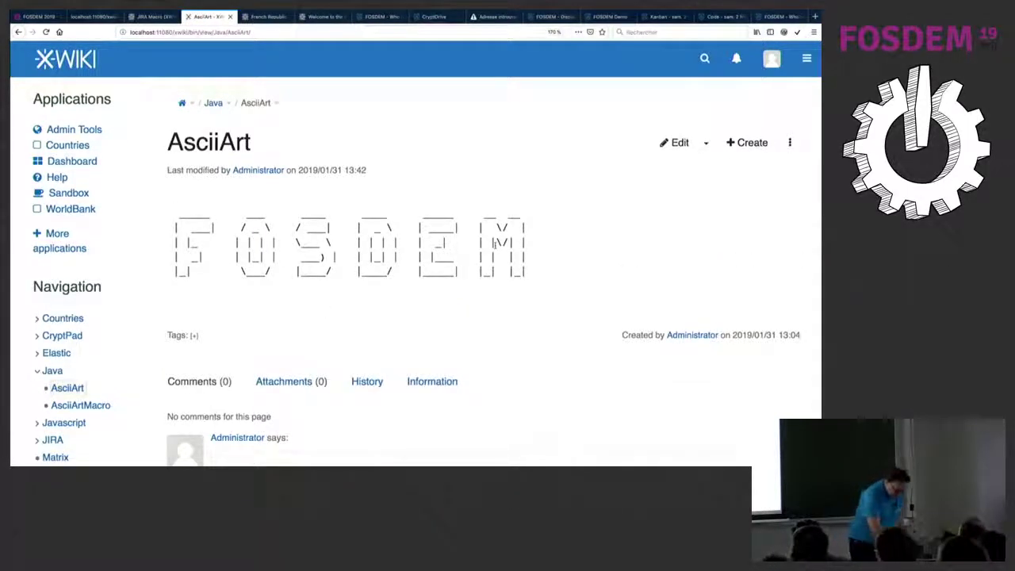
Step: Open the AsciiArt Groovy source, highlight the FigletFont import line, and save and view
{"action": "key", "text": "e"}
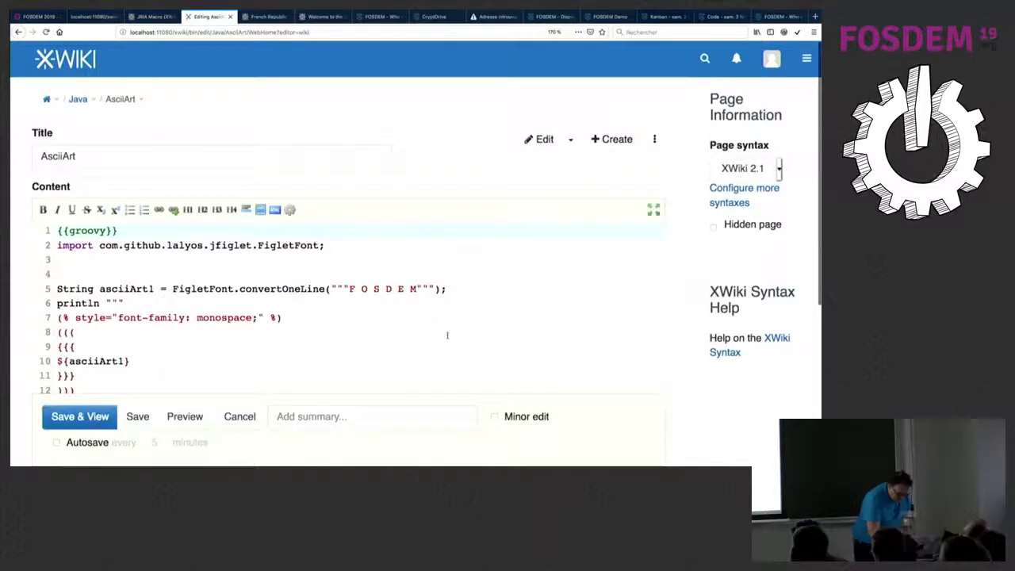
{"action": "scroll", "coordinate": [447, 335], "scroll_direction": "down", "scroll_amount": 1}
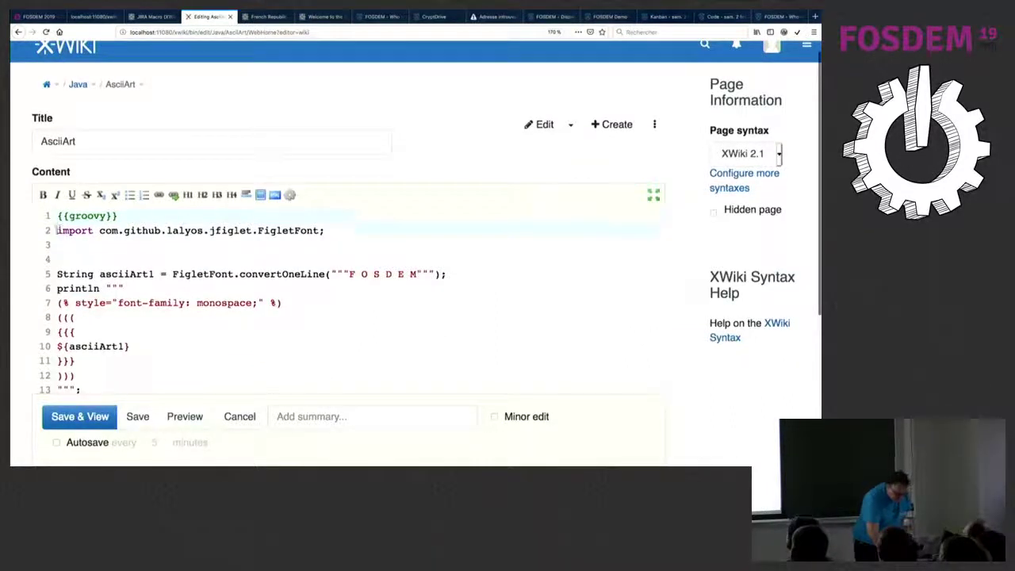
{"action": "key", "text": "shift+Down"}
{"action": "key", "text": "shift+Left"}
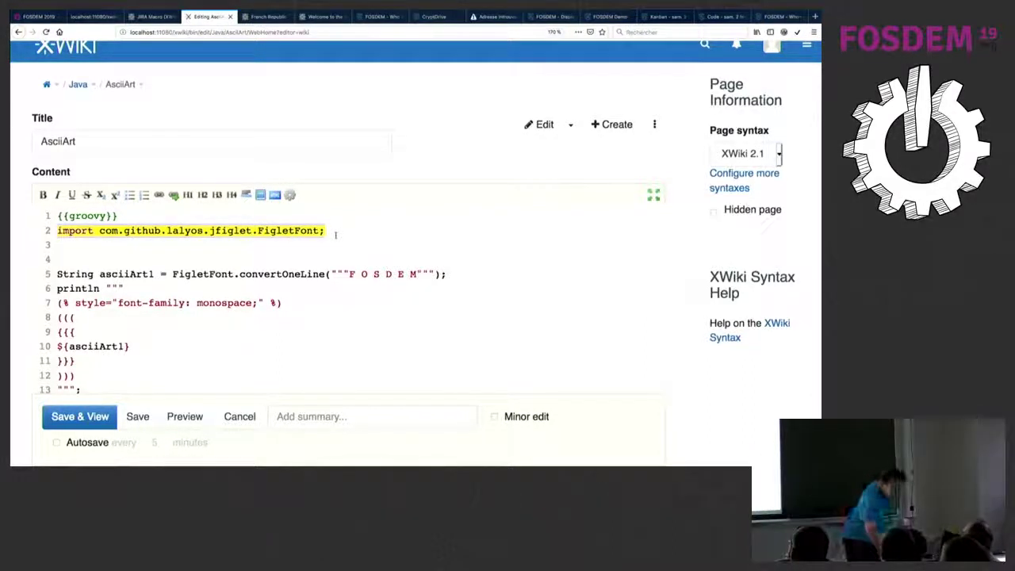
{"action": "key", "text": "alt+shift+s"}
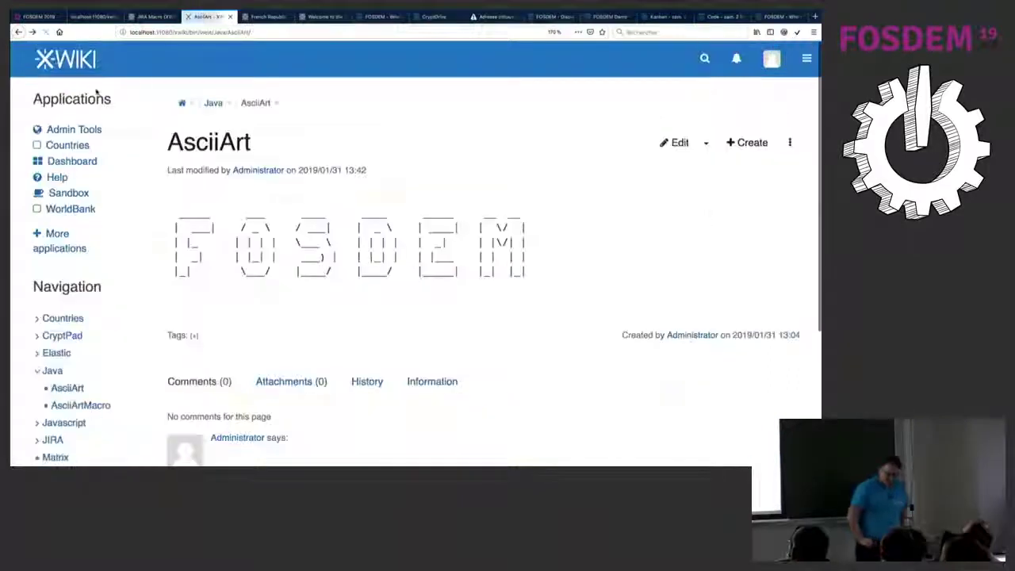
Step: Edit the banner text to 'F O S D E M IS COOL' and save the page
{"action": "key", "text": "e"}
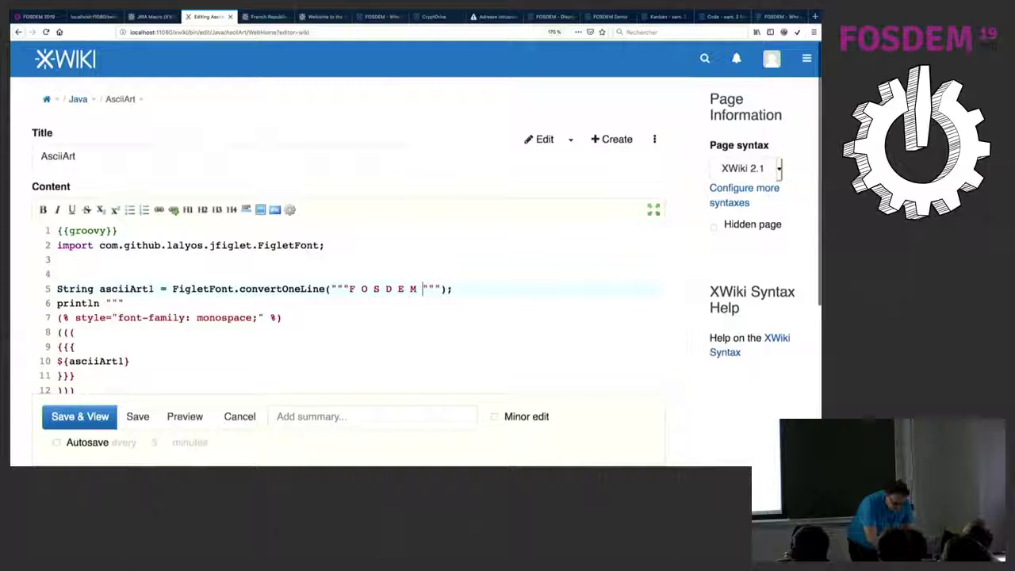
{"action": "type", "text": "IS COOL"}
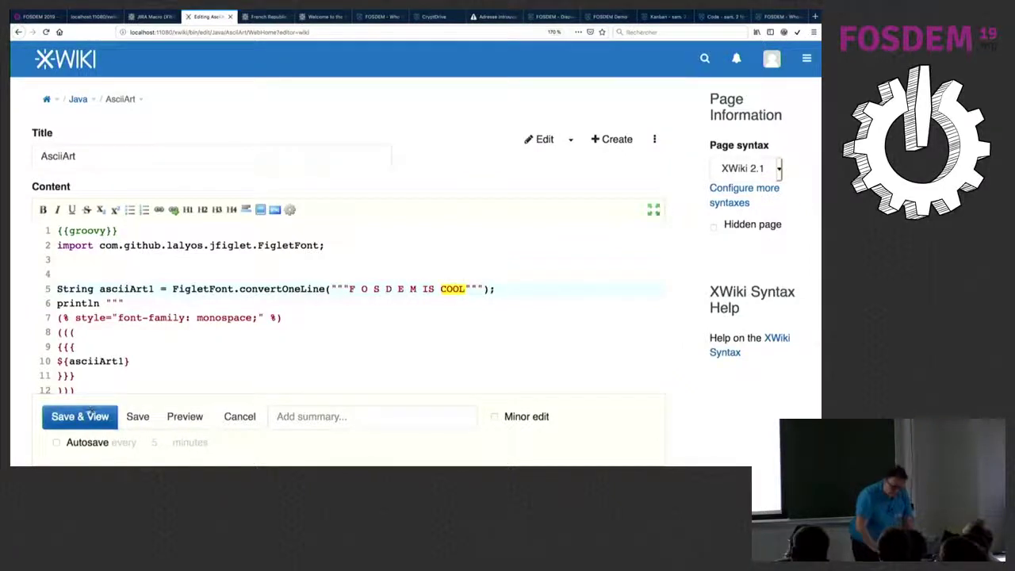
{"action": "left_click", "coordinate": [87, 408]}
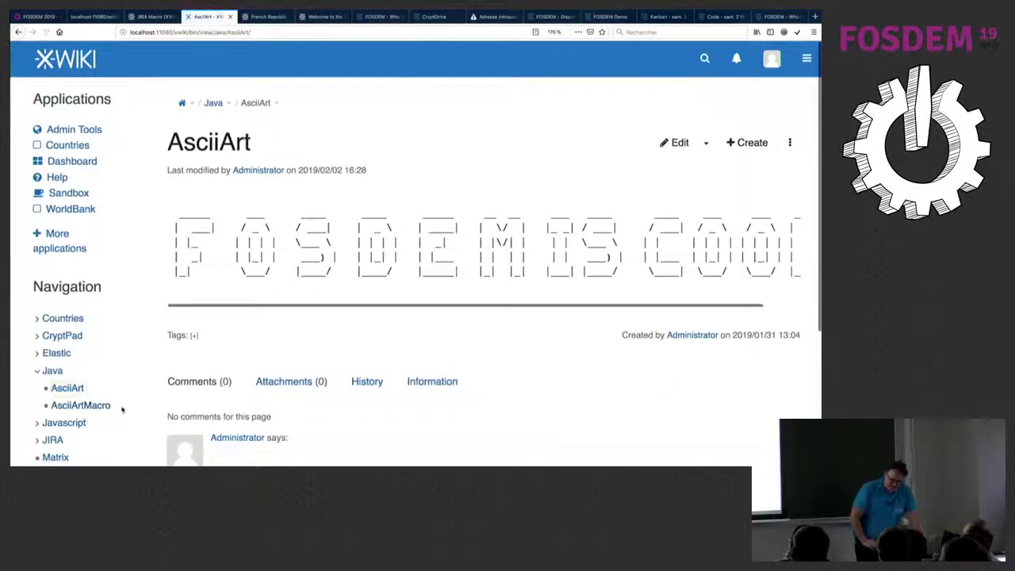
Step: Show the AsciiArtMacro page's figlet macro source, then switch to the FOSDEM schedule window
{"action": "left_click", "coordinate": [76, 406]}
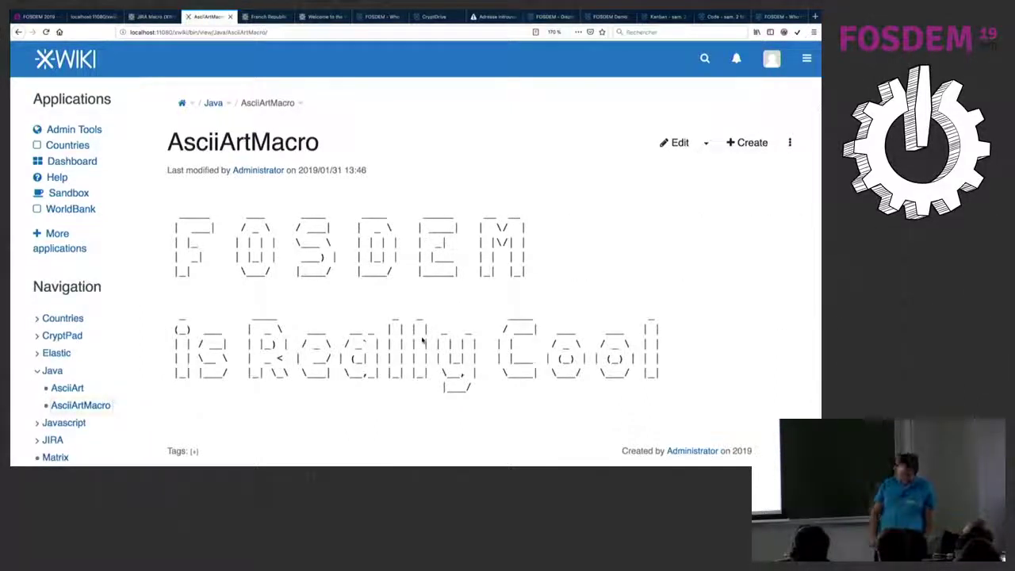
{"action": "key", "text": "k"}
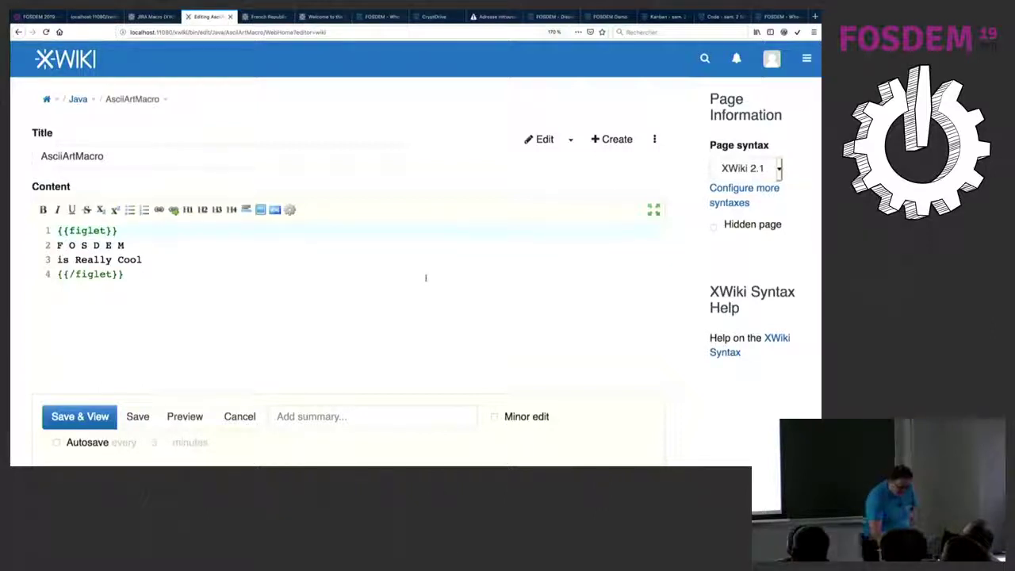
{"action": "key", "text": "super+grave"}
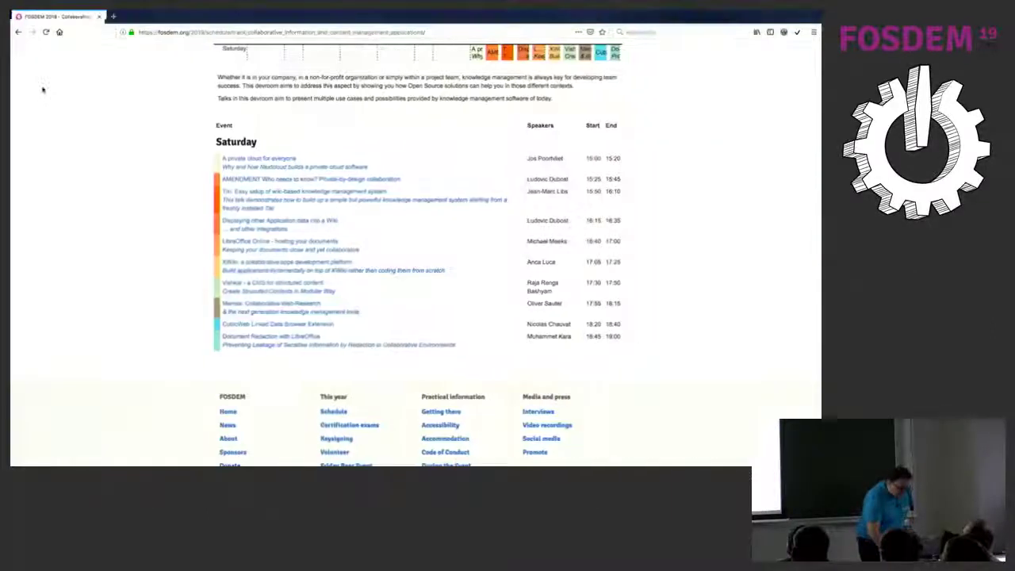
Step: Return to the presentation and advance to the 'Write Script calling APIs' slide
{"action": "left_click", "coordinate": [18, 33]}
{"action": "mouse_move", "coordinate": [105, 16]}
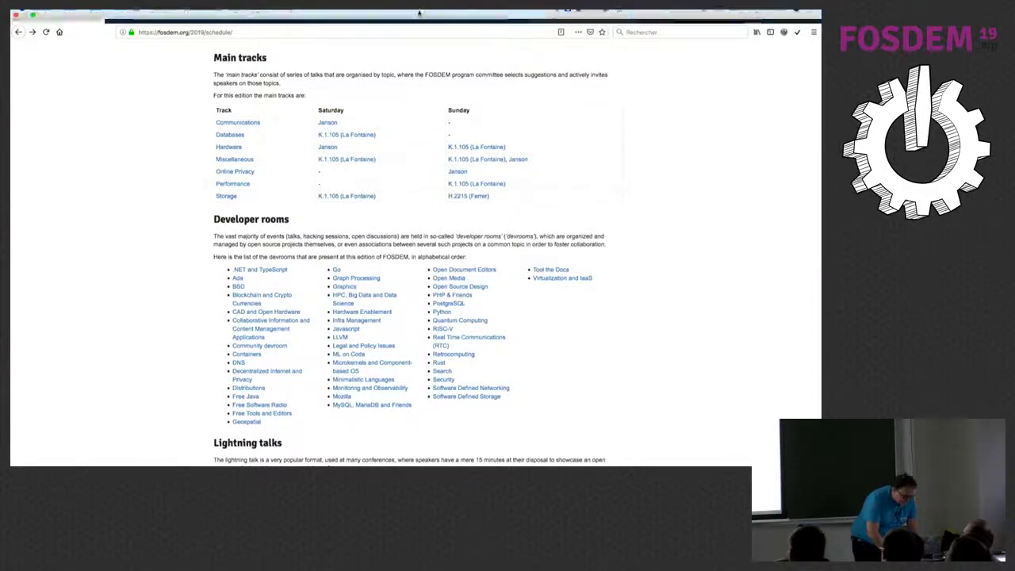
{"action": "key", "text": "super+1"}
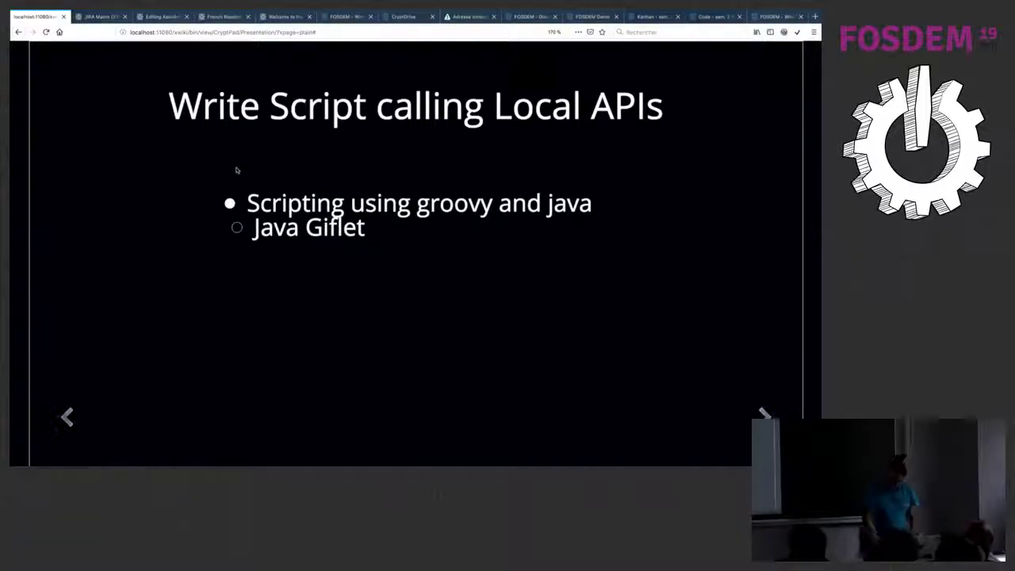
{"action": "key", "text": "Right"}
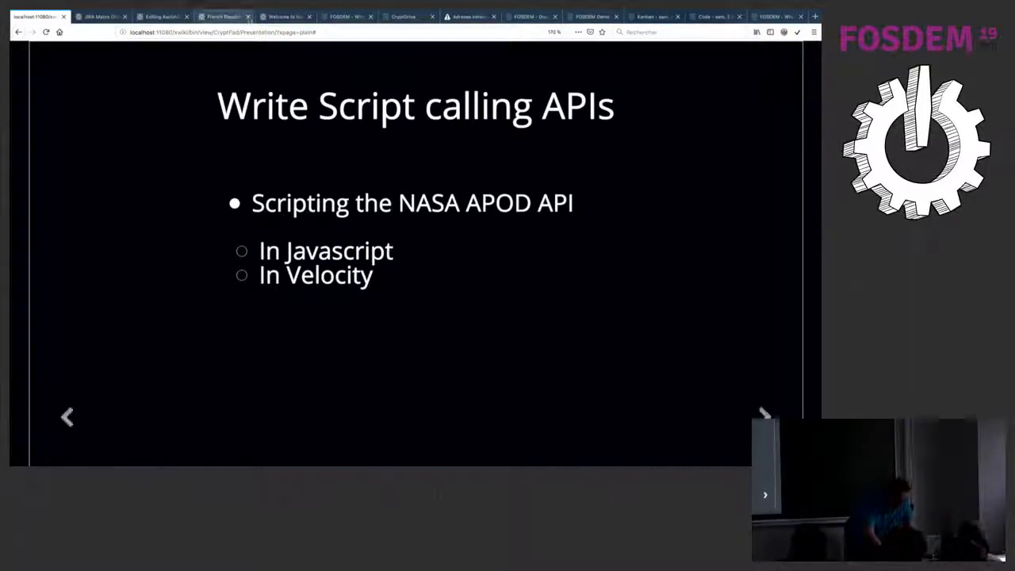
Step: Open and scroll through the NASA Astronomy Picture of the Day page, then edit its Velocity source
{"action": "left_click", "coordinate": [162, 16]}
{"action": "left_click", "coordinate": [19, 31]}
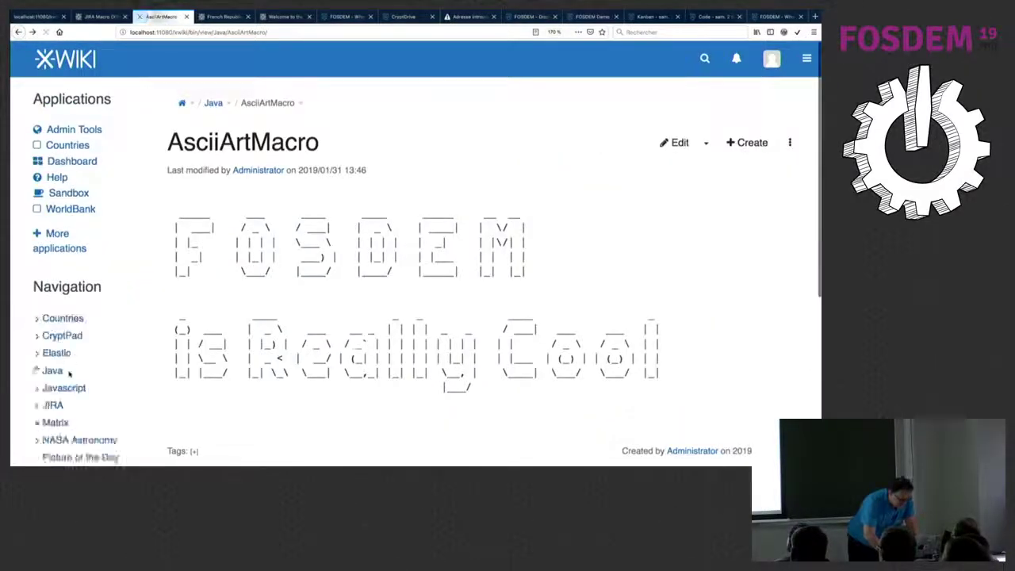
{"action": "scroll", "coordinate": [75, 372], "scroll_direction": "down", "scroll_amount": 5}
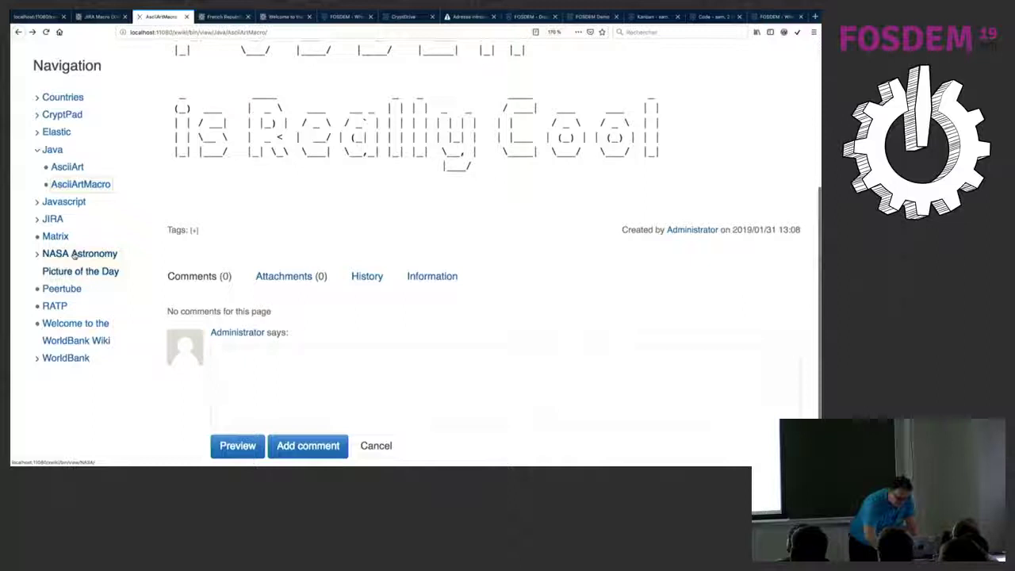
{"action": "left_click", "coordinate": [73, 254]}
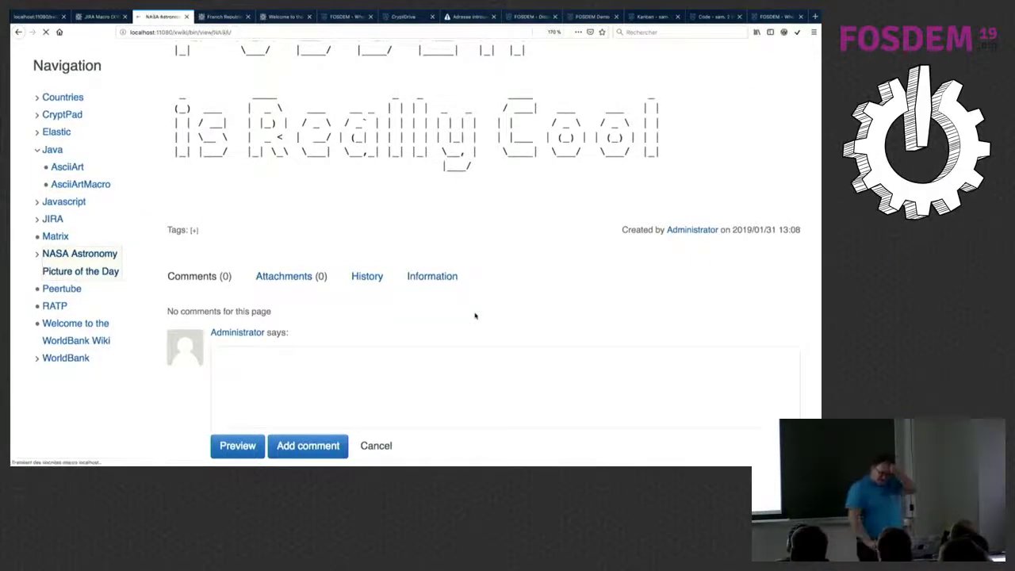
{"action": "scroll", "coordinate": [475, 317], "scroll_direction": "down", "scroll_amount": 3}
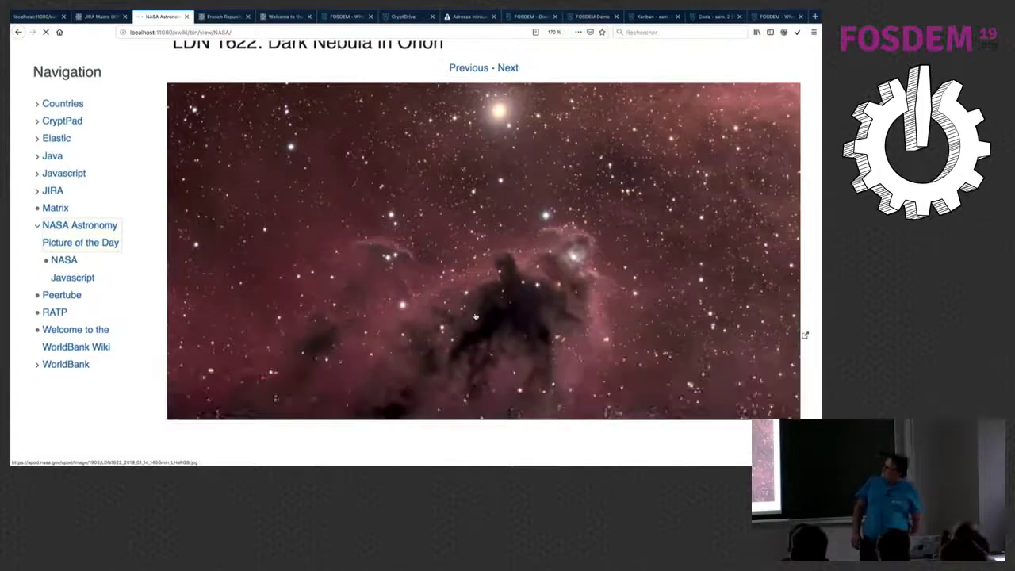
{"action": "scroll", "coordinate": [475, 317], "scroll_direction": "down", "scroll_amount": 1}
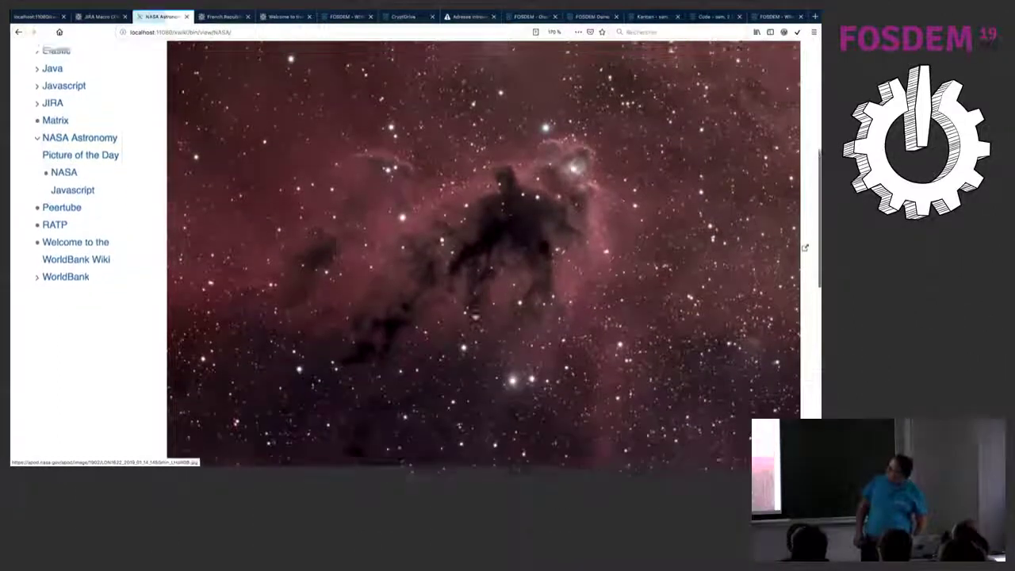
{"action": "scroll", "coordinate": [484, 238], "scroll_direction": "down", "scroll_amount": 2}
{"action": "scroll", "coordinate": [475, 316], "scroll_direction": "down", "scroll_amount": 6}
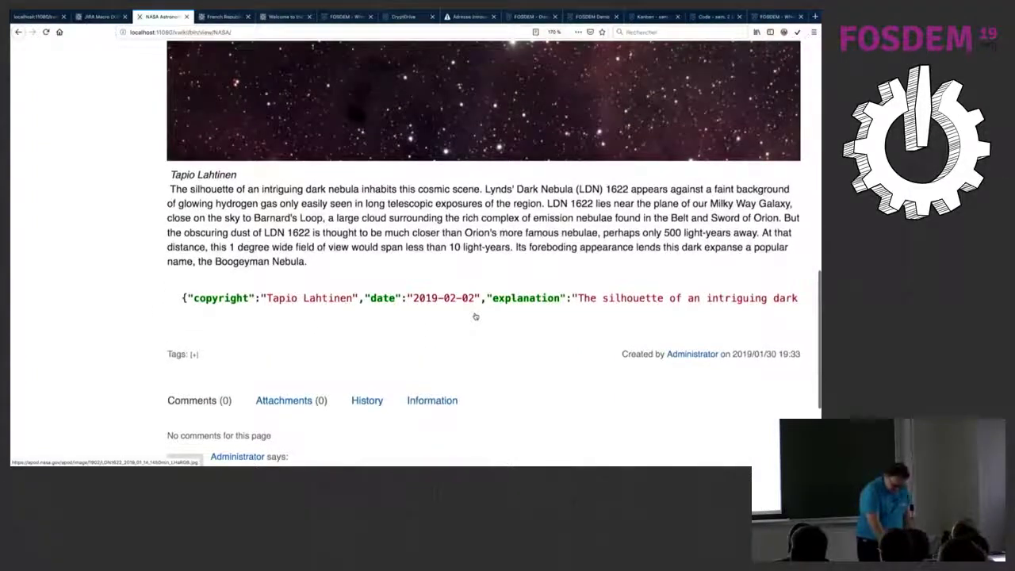
{"action": "key", "text": "k"}
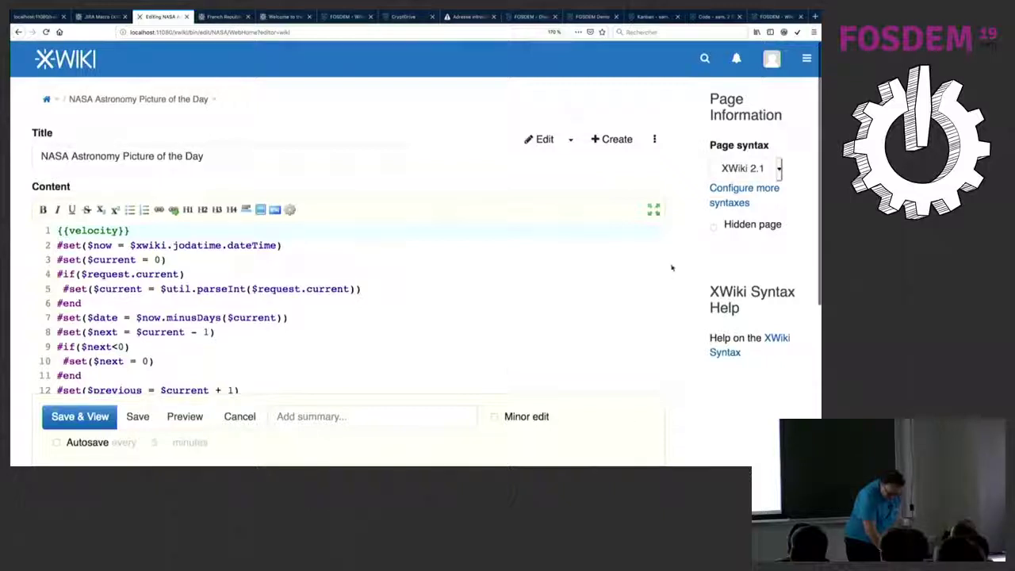
Step: Review the Velocity code full screen, then return to the 'LDN 1622: Dark Nebula in Orion' view
{"action": "left_click", "coordinate": [652, 209]}
{"action": "scroll", "coordinate": [506, 264], "scroll_direction": "down", "scroll_amount": 4}
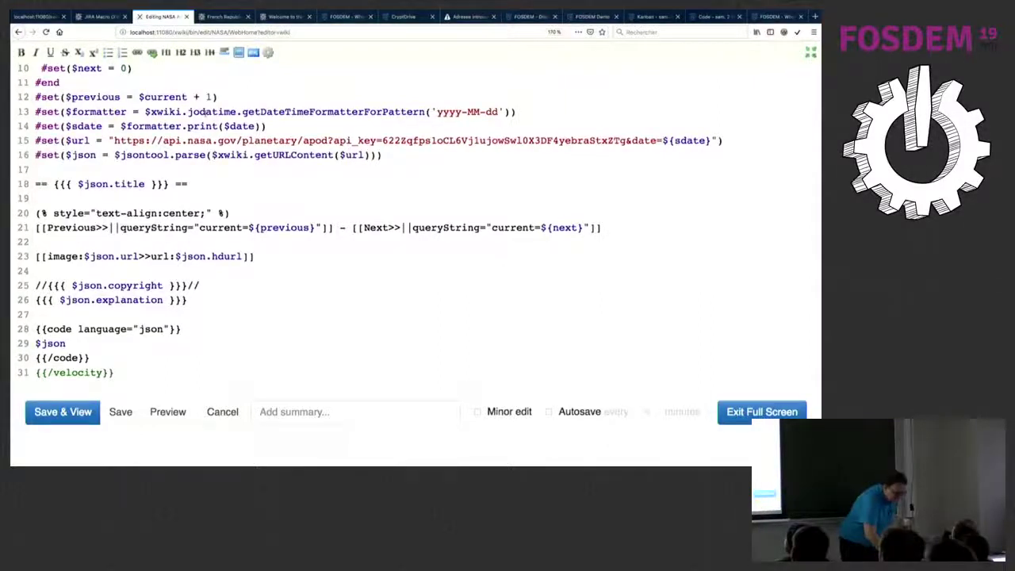
{"action": "mouse_move", "coordinate": [20, 35]}
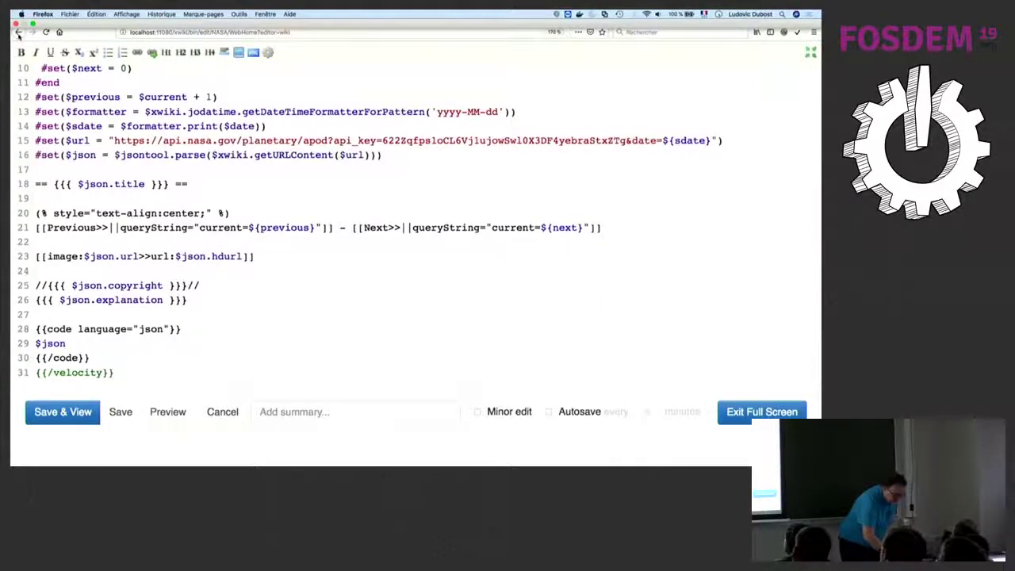
{"action": "left_click", "coordinate": [18, 32]}
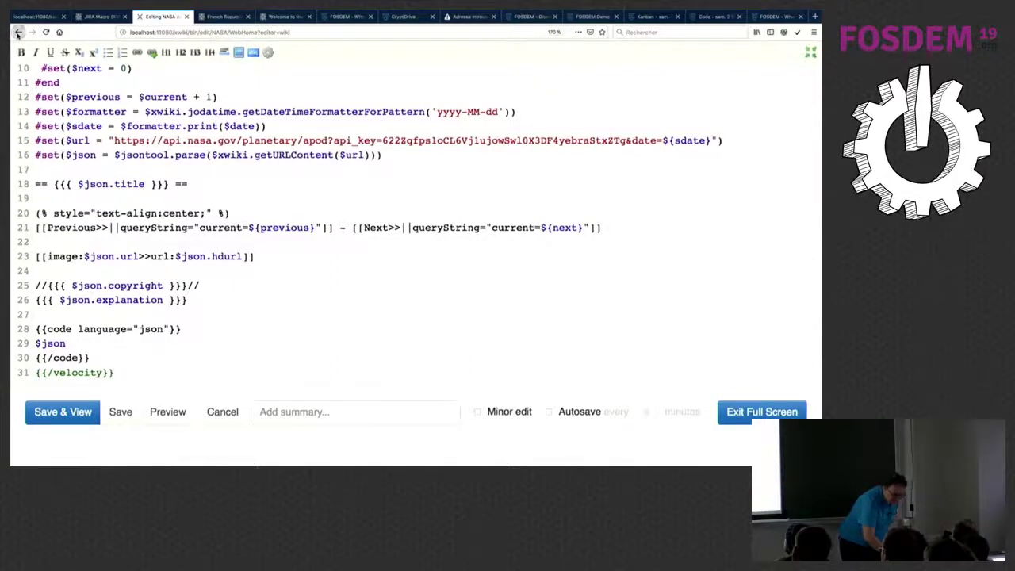
{"action": "scroll", "coordinate": [353, 252], "scroll_direction": "up", "scroll_amount": 5}
{"action": "scroll", "coordinate": [353, 252], "scroll_direction": "up", "scroll_amount": 3}
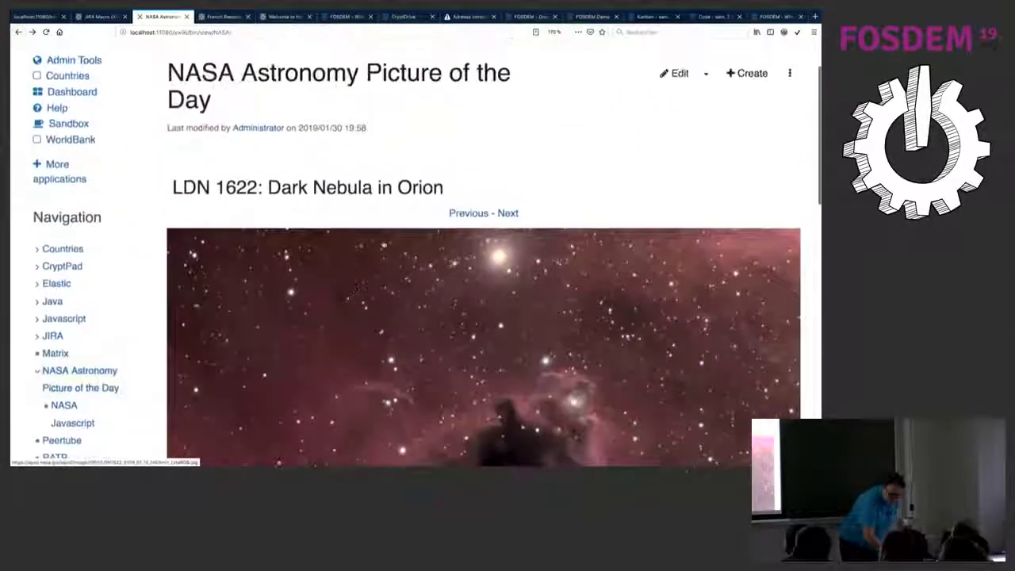
Step: Page back through earlier NASA pictures of the day to the Star Bubble picture
{"action": "left_click", "coordinate": [466, 213]}
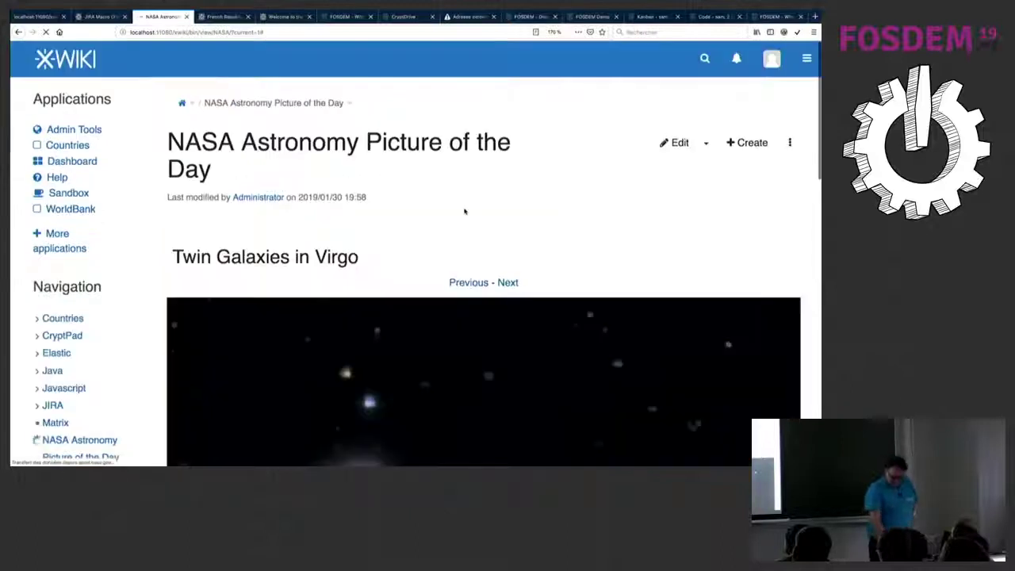
{"action": "scroll", "coordinate": [464, 212], "scroll_direction": "down", "scroll_amount": 7}
{"action": "scroll", "coordinate": [467, 183], "scroll_direction": "up", "scroll_amount": 4}
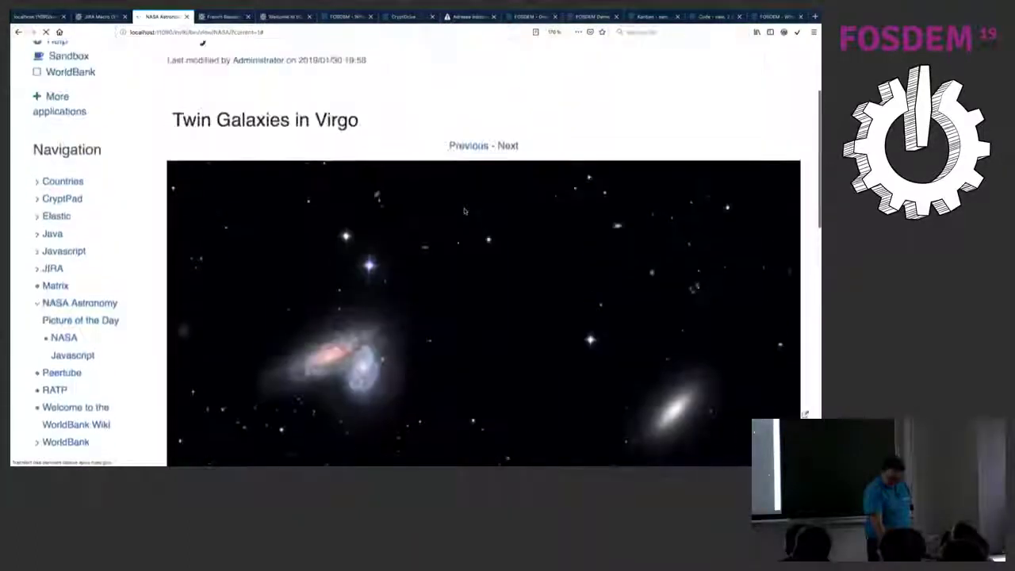
{"action": "left_click", "coordinate": [466, 156]}
{"action": "scroll", "coordinate": [466, 162], "scroll_direction": "down", "scroll_amount": 4}
{"action": "scroll", "coordinate": [466, 162], "scroll_direction": "up", "scroll_amount": 5}
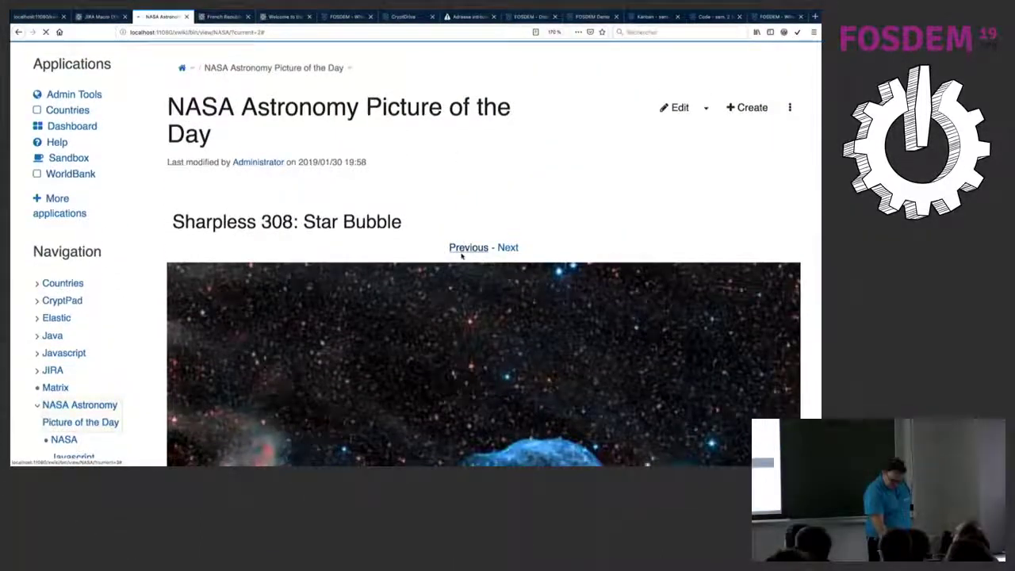
Step: Step back past the eclipse to Ultima Thule, then show the overview of all windows
{"action": "left_click", "coordinate": [467, 248]}
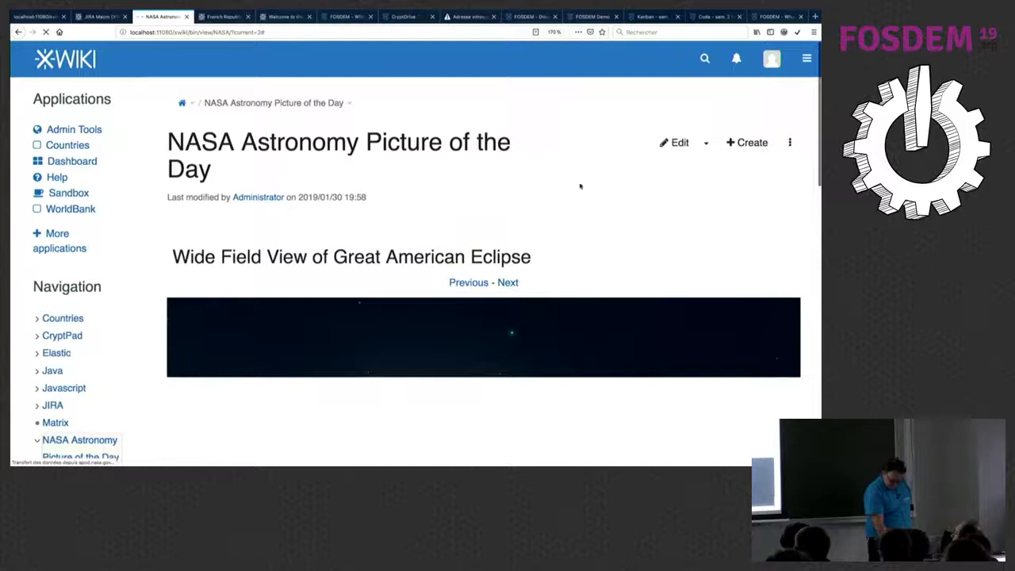
{"action": "scroll", "coordinate": [579, 187], "scroll_direction": "down", "scroll_amount": 5}
{"action": "scroll", "coordinate": [579, 188], "scroll_direction": "up", "scroll_amount": 2}
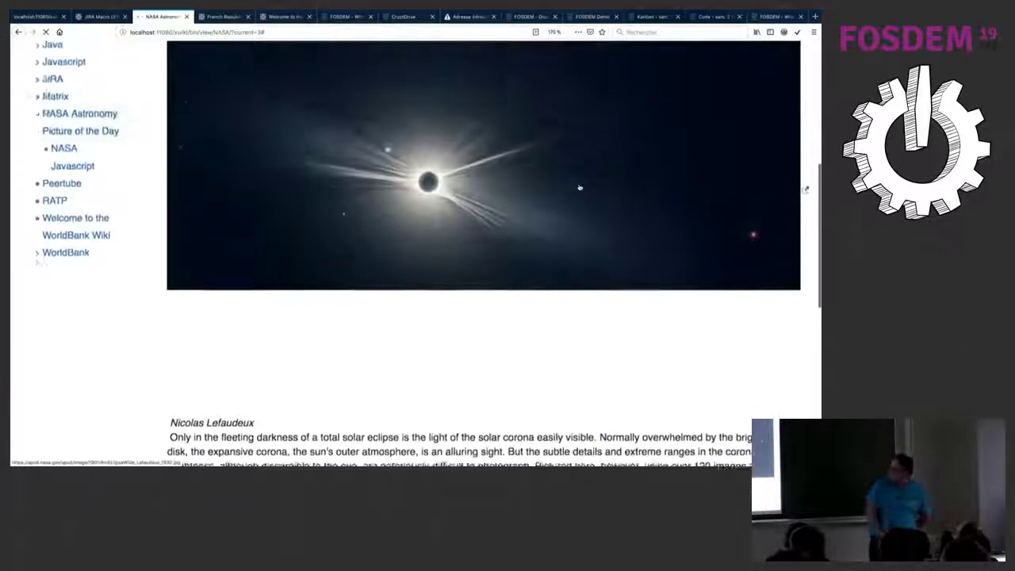
{"action": "scroll", "coordinate": [579, 187], "scroll_direction": "up", "scroll_amount": 6}
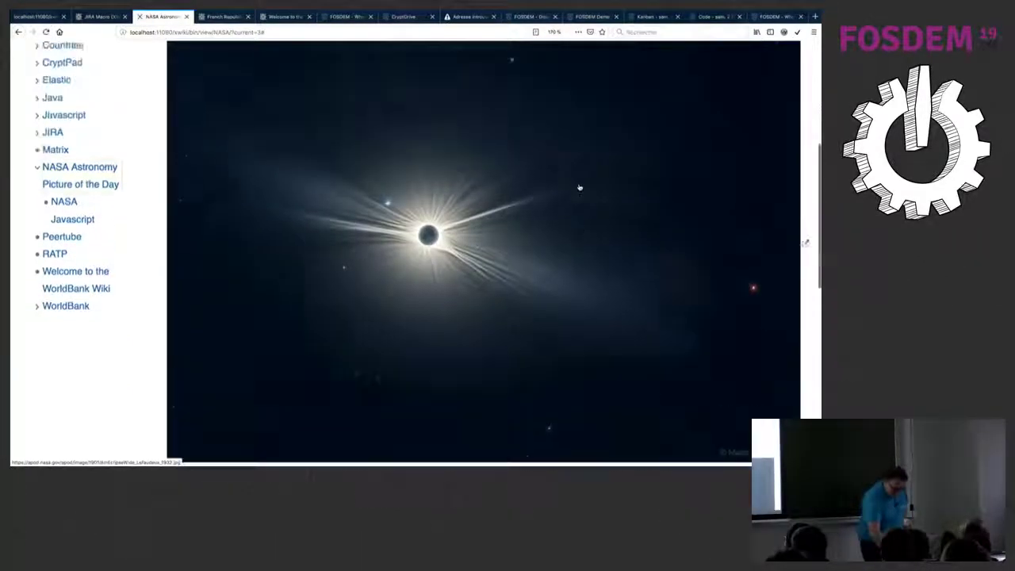
{"action": "left_click", "coordinate": [468, 283]}
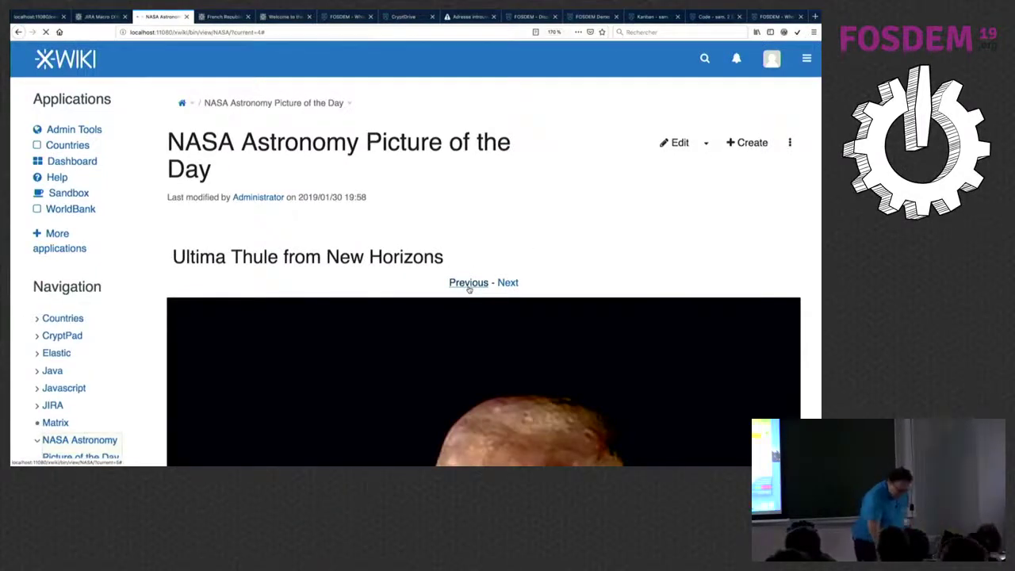
{"action": "key", "text": "ctrl+Up"}
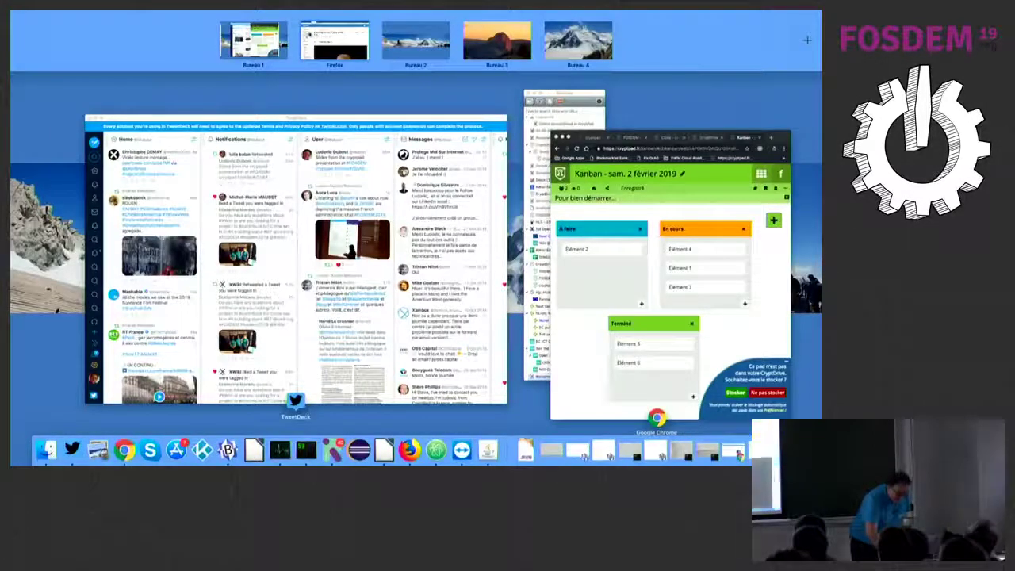
Step: Return to the browser, visit the open tabs, and open the NASA Javascript page
{"action": "left_click", "coordinate": [334, 41]}
{"action": "left_click", "coordinate": [220, 16]}
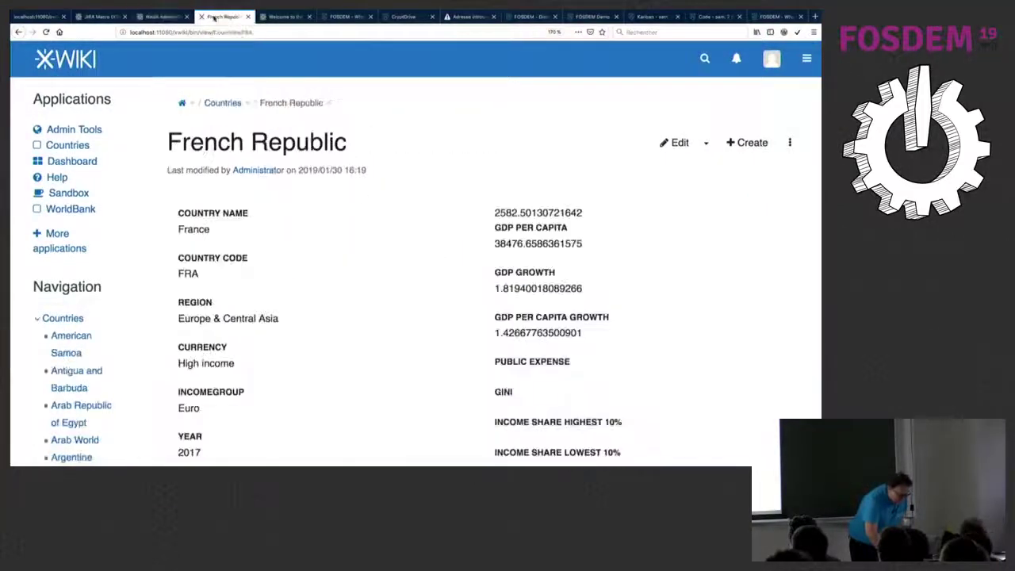
{"action": "left_click", "coordinate": [99, 16]}
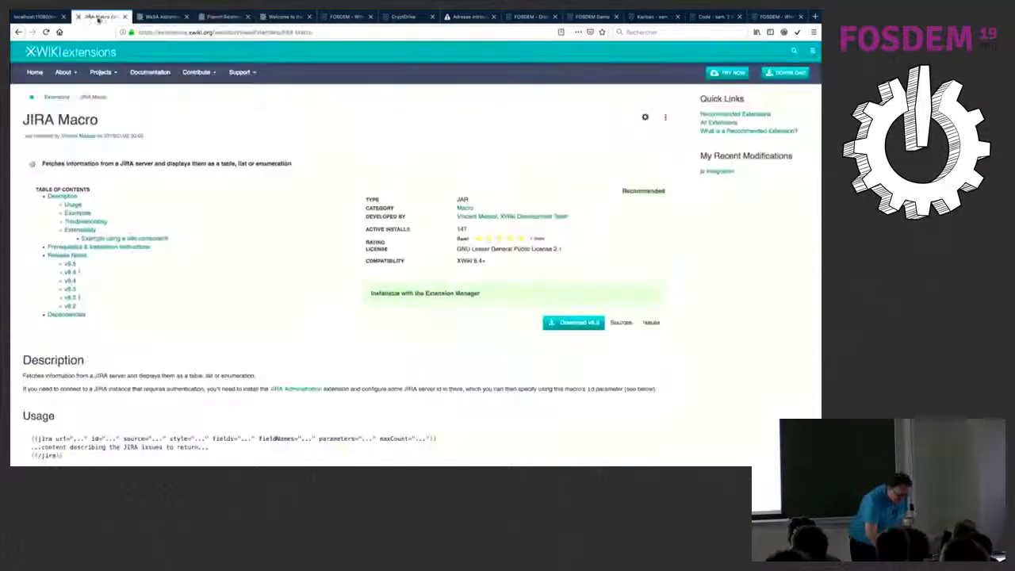
{"action": "left_click", "coordinate": [51, 19]}
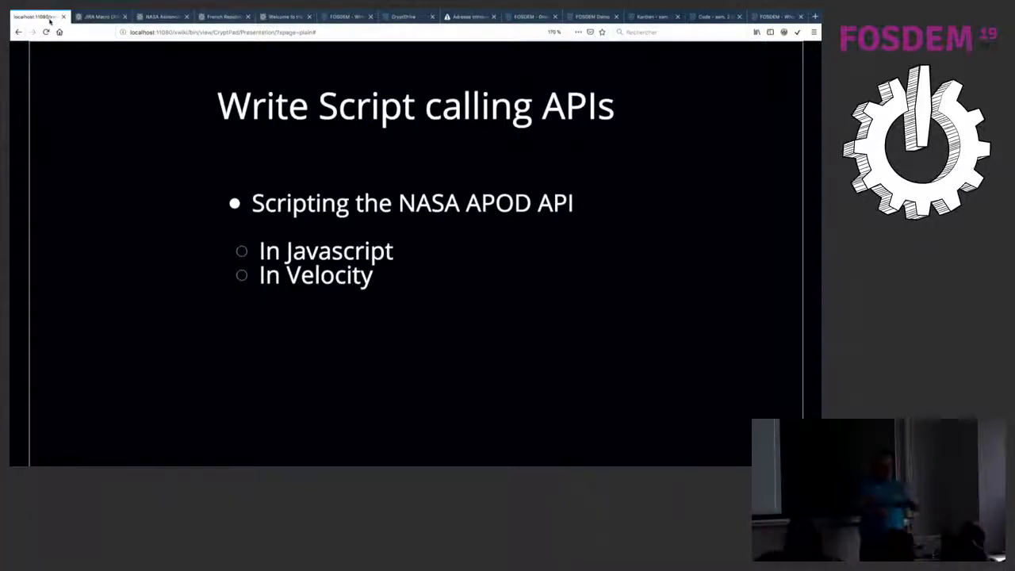
{"action": "left_click", "coordinate": [163, 17]}
{"action": "scroll", "coordinate": [79, 400], "scroll_direction": "down", "scroll_amount": 2}
{"action": "scroll", "coordinate": [79, 400], "scroll_direction": "down", "scroll_amount": 1}
{"action": "left_click", "coordinate": [69, 334]}
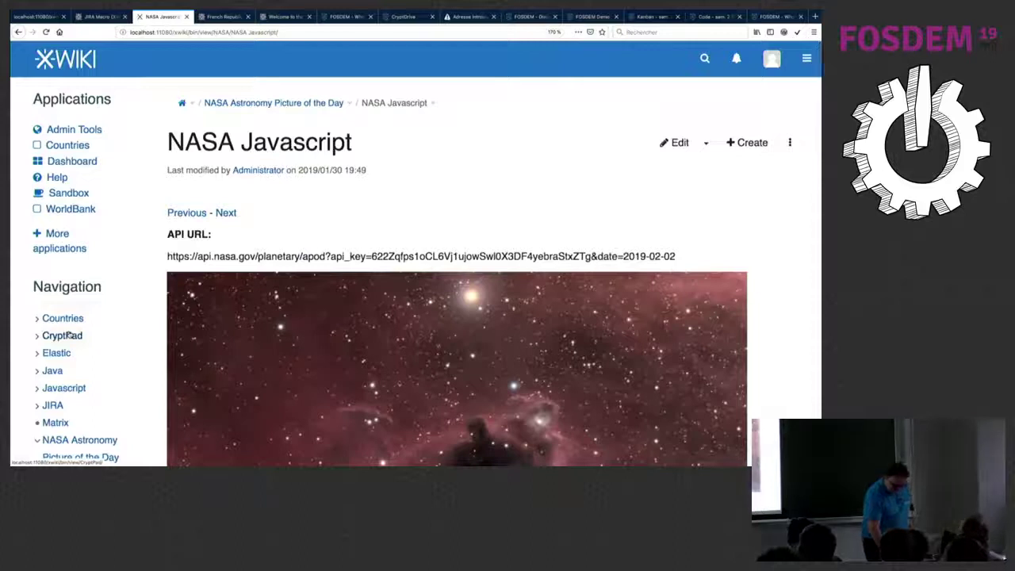
Step: Step the NASA Javascript page forward a day and back to 2019-02-01, then view the JIRA Macro page
{"action": "scroll", "coordinate": [70, 335], "scroll_direction": "down", "scroll_amount": 5}
{"action": "scroll", "coordinate": [69, 335], "scroll_direction": "up", "scroll_amount": 5}
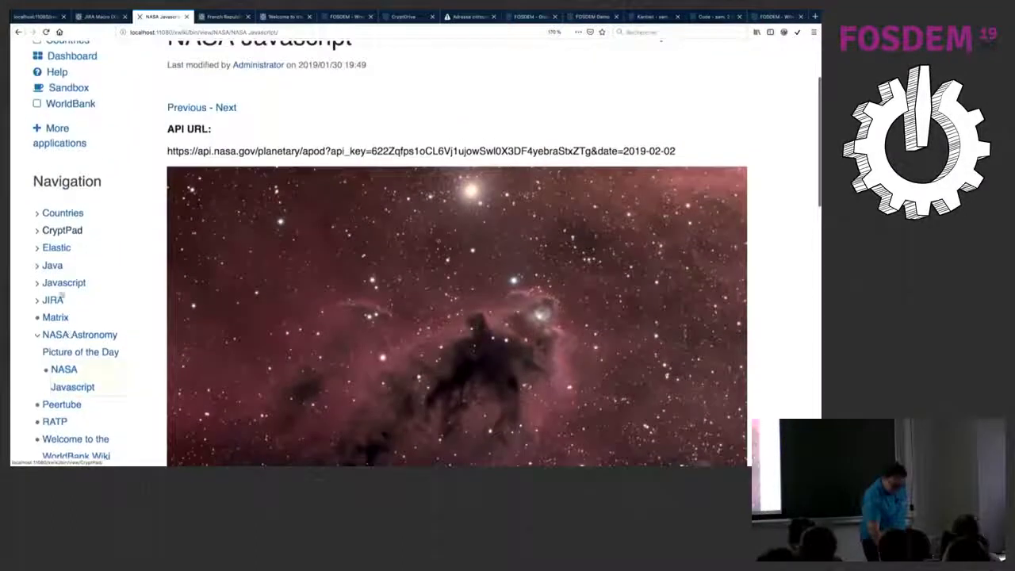
{"action": "left_click", "coordinate": [225, 108]}
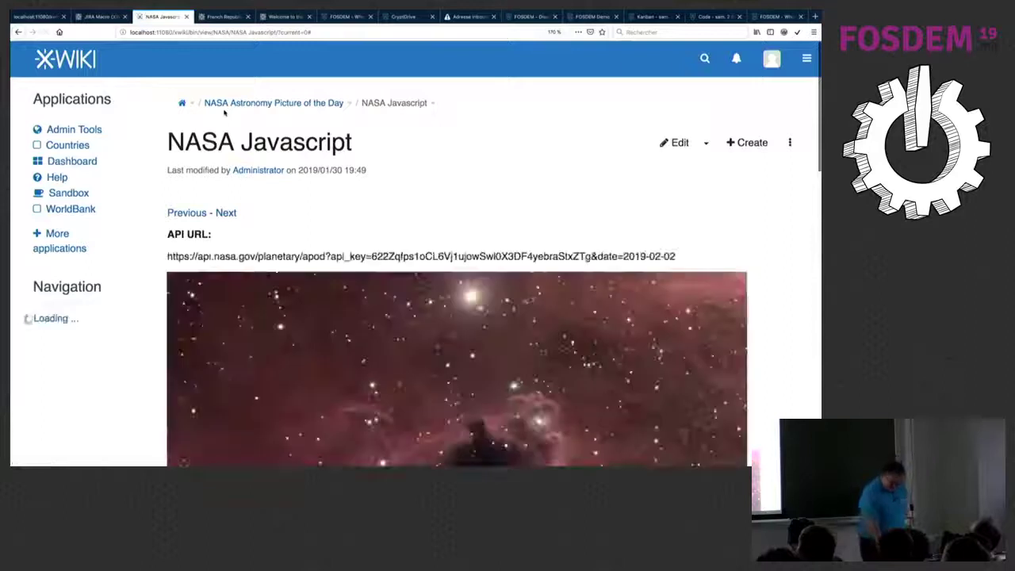
{"action": "left_click", "coordinate": [190, 213]}
{"action": "scroll", "coordinate": [191, 214], "scroll_direction": "down", "scroll_amount": 3}
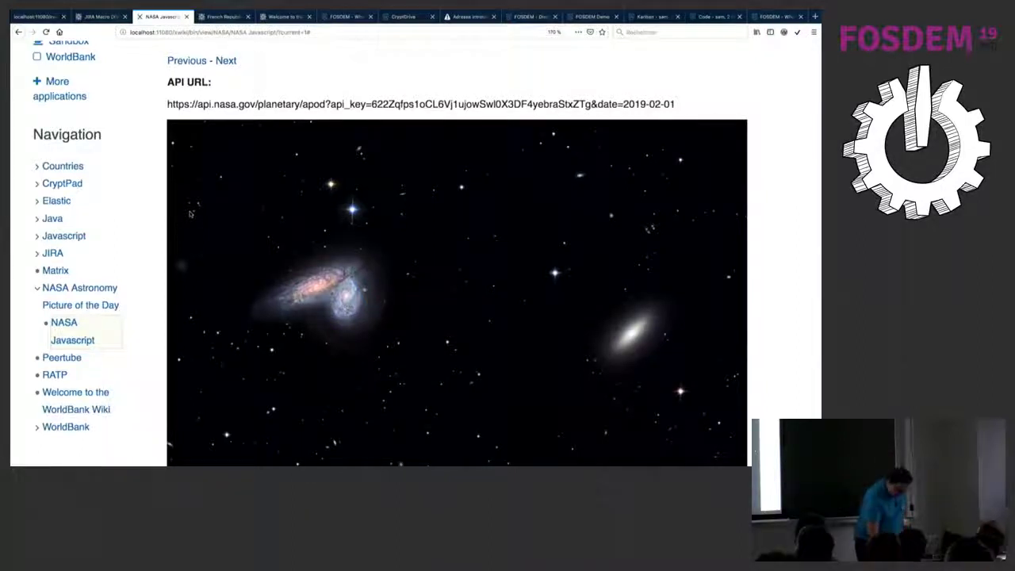
{"action": "left_click", "coordinate": [102, 17]}
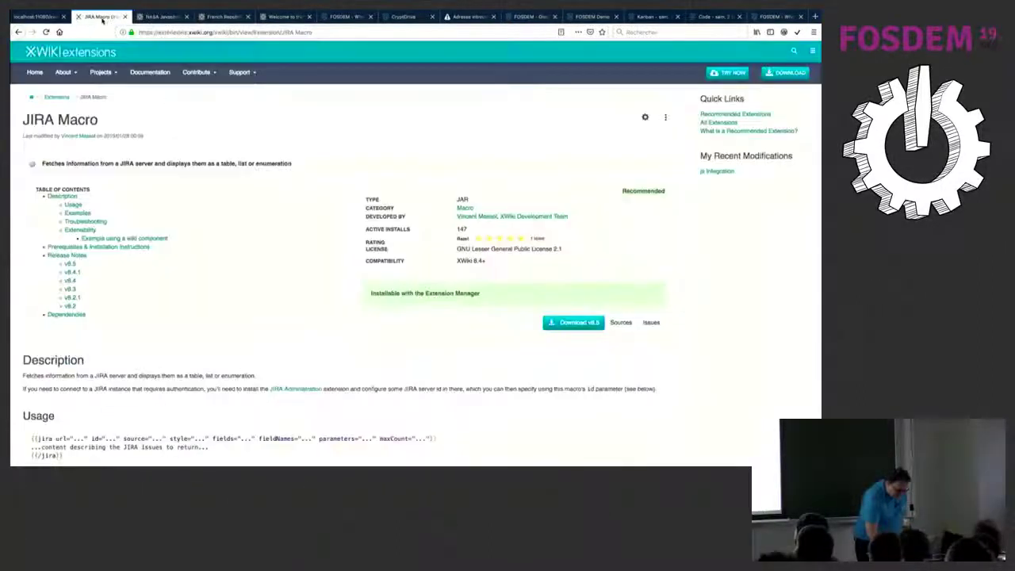
Step: Advance the presentation to the 'Write your own Macros' slide
{"action": "left_click", "coordinate": [42, 14]}
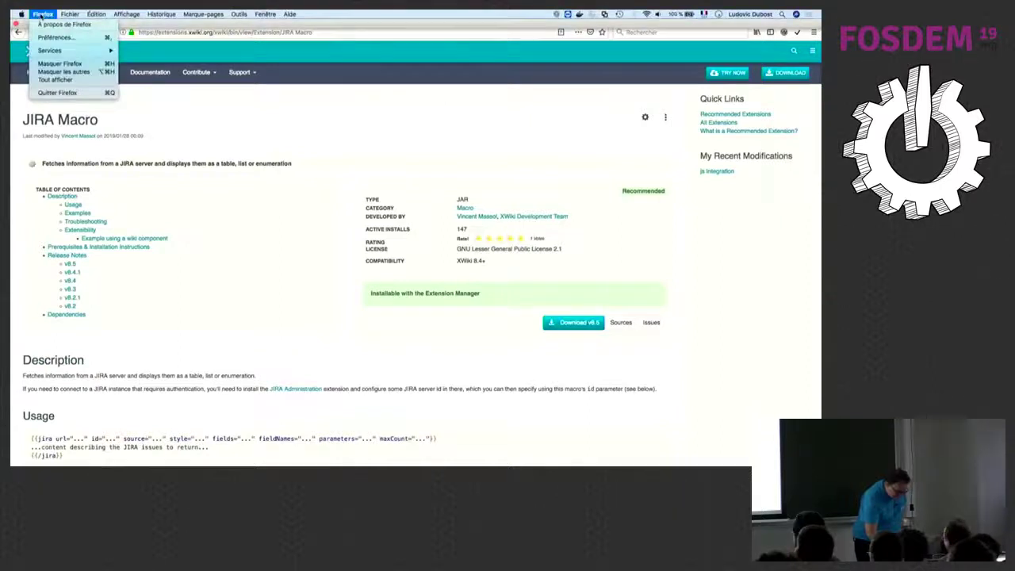
{"action": "left_click", "coordinate": [42, 15]}
{"action": "left_click", "coordinate": [39, 16]}
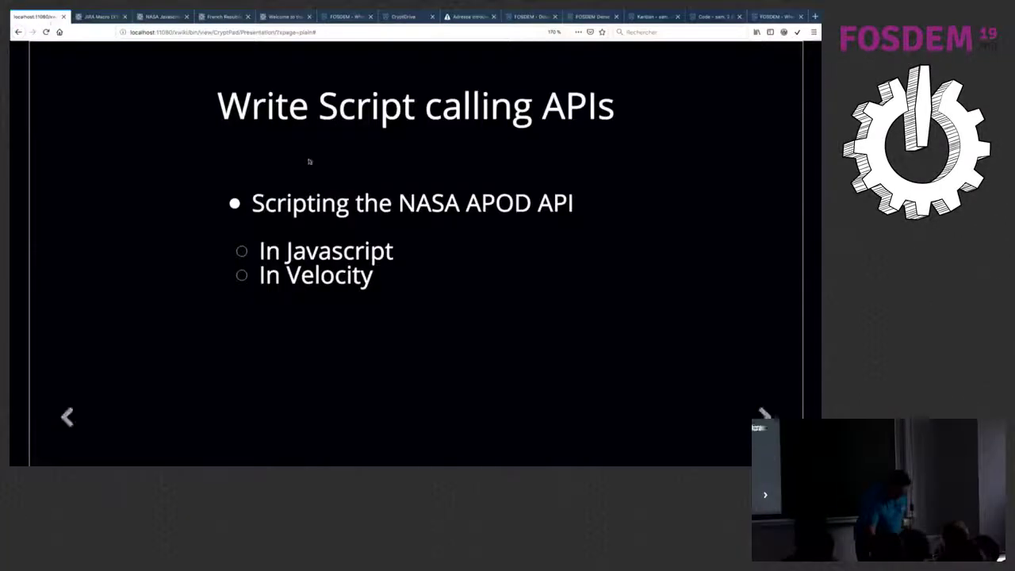
{"action": "key", "text": "Right"}
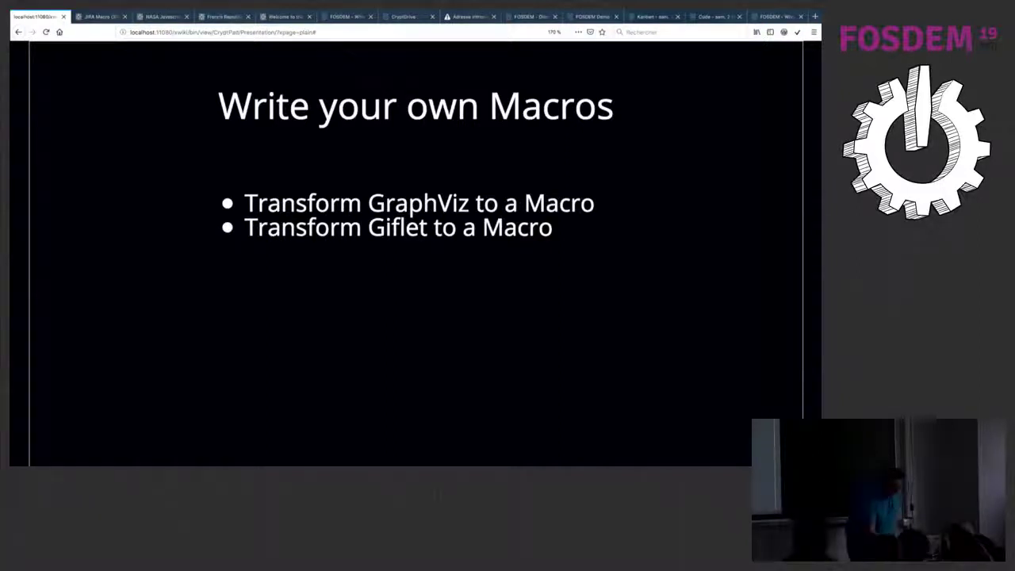
Step: Open Javascript > GraphVizMacro to show the rendered run, kernel and sleep graph
{"action": "left_click", "coordinate": [163, 16]}
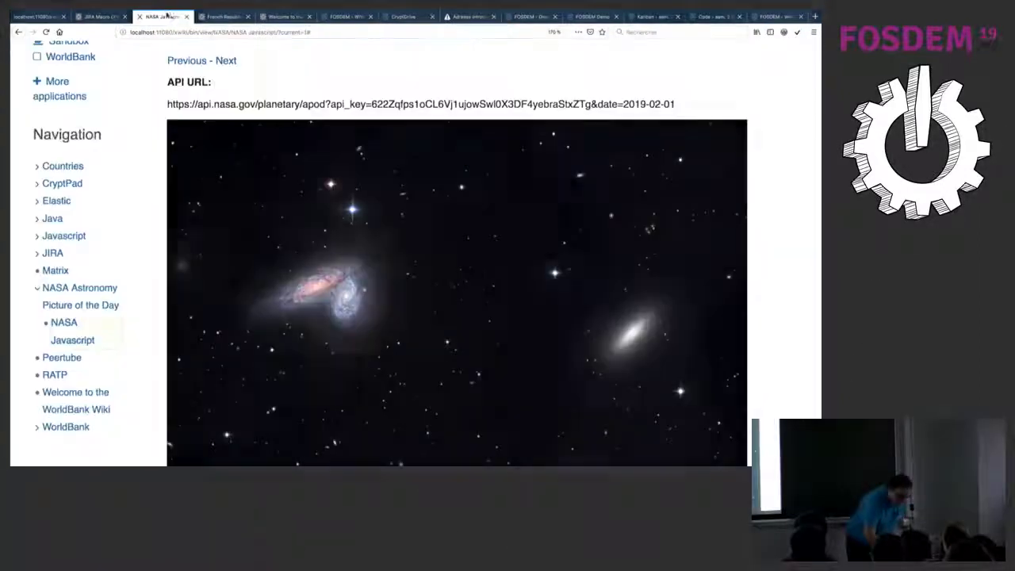
{"action": "left_click", "coordinate": [56, 237]}
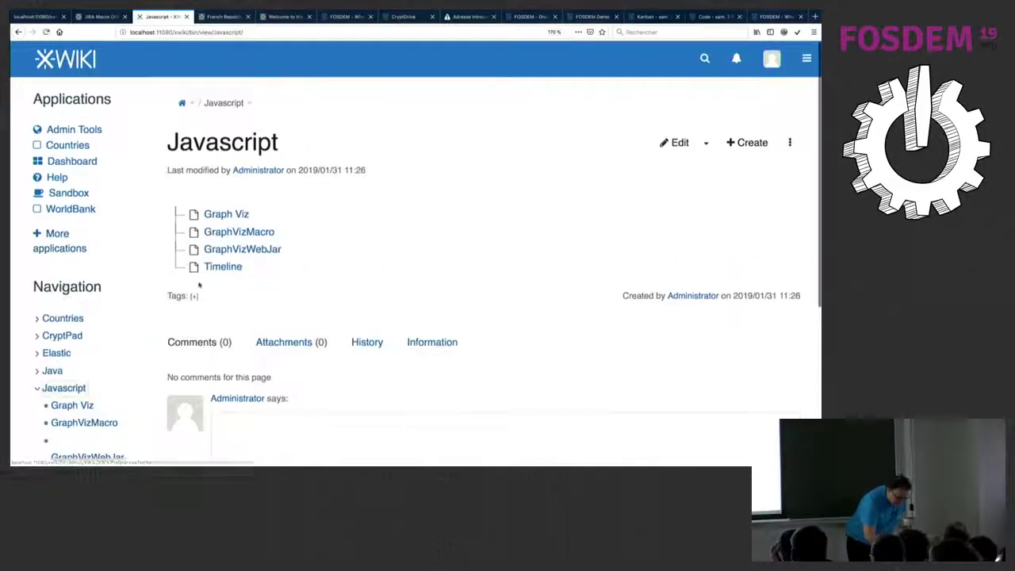
{"action": "left_click", "coordinate": [251, 230]}
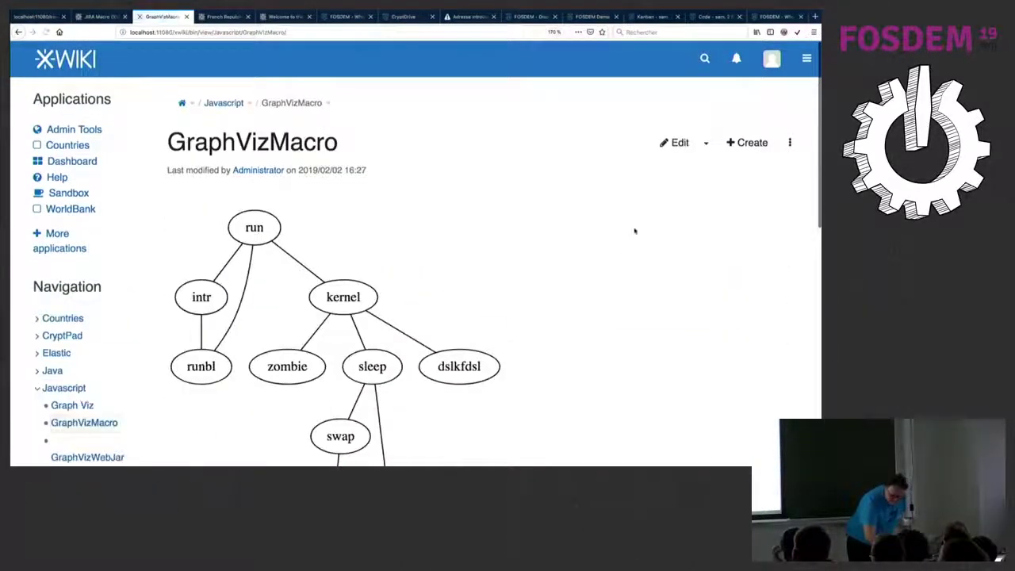
Step: Open the GraphVizMacro page's objects, maximize the Macro code editor and highlight line 3
{"action": "left_click", "coordinate": [706, 145]}
{"action": "left_click", "coordinate": [701, 241]}
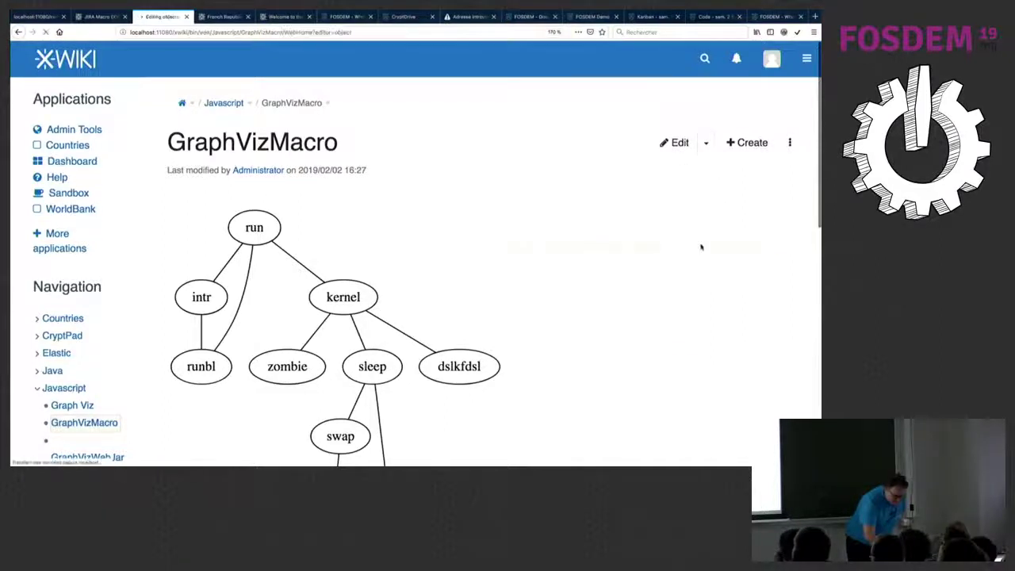
{"action": "scroll", "coordinate": [548, 265], "scroll_direction": "down", "scroll_amount": 5}
{"action": "scroll", "coordinate": [551, 262], "scroll_direction": "down", "scroll_amount": 8}
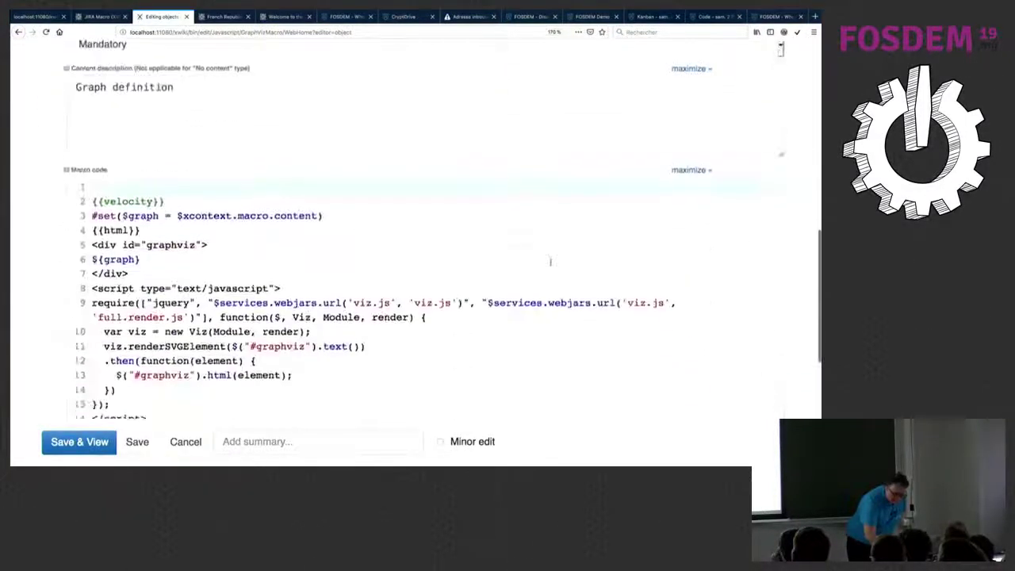
{"action": "left_click", "coordinate": [689, 91]}
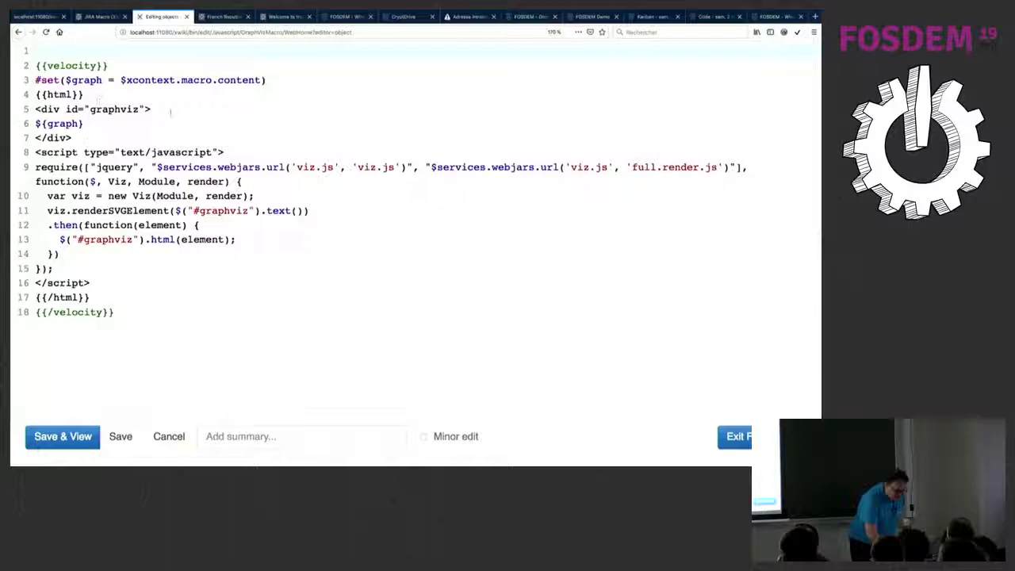
{"action": "left_click_drag", "start_coordinate": [36, 79], "coordinate": [37, 94]}
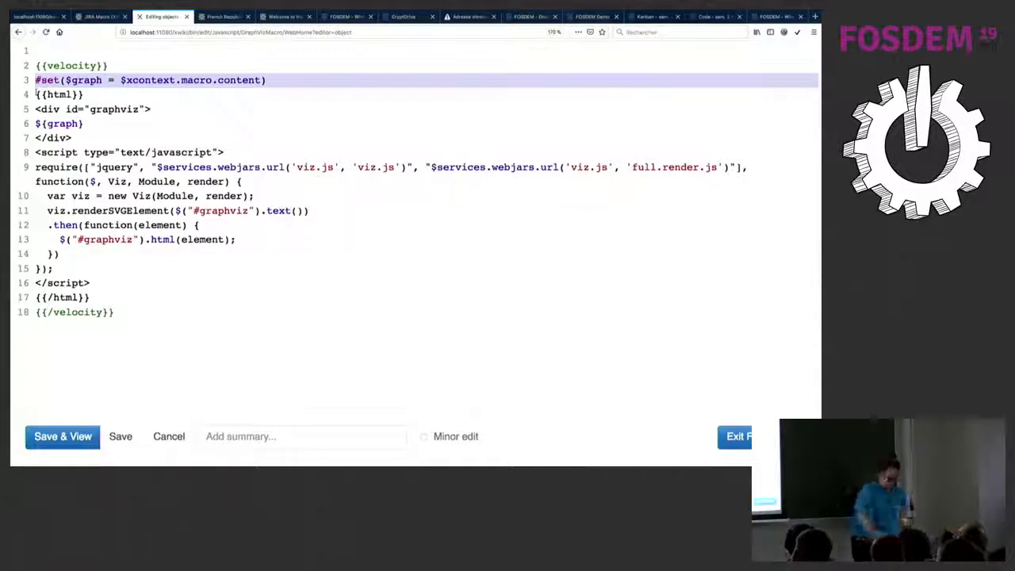
Step: Return to the rendered page and advance the slides to Advanced Integration with Elastic Search & Kibana
{"action": "left_click", "coordinate": [17, 32]}
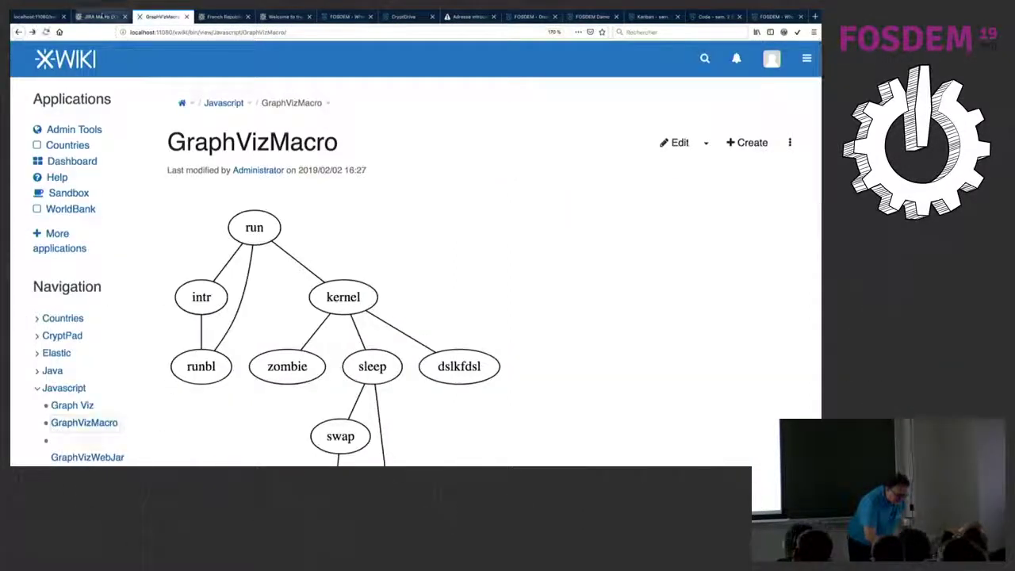
{"action": "left_click", "coordinate": [100, 16]}
{"action": "key", "text": "ctrl+Page_Up"}
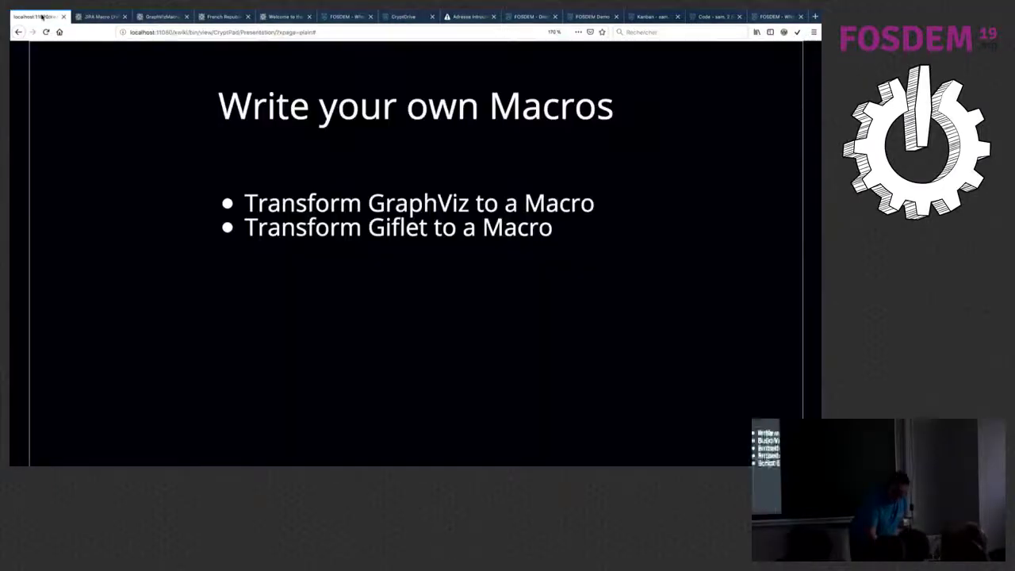
{"action": "key", "text": "Right"}
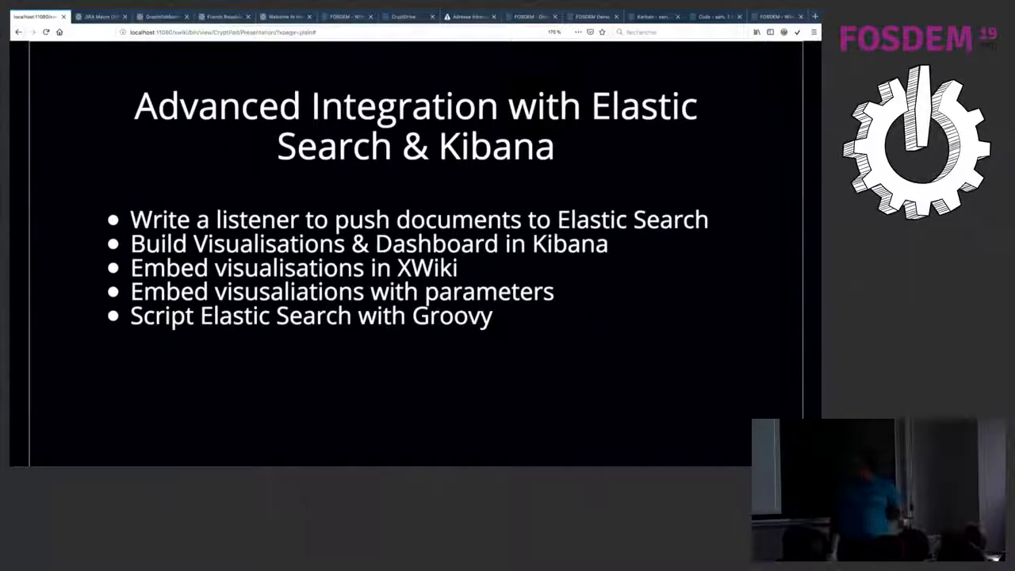